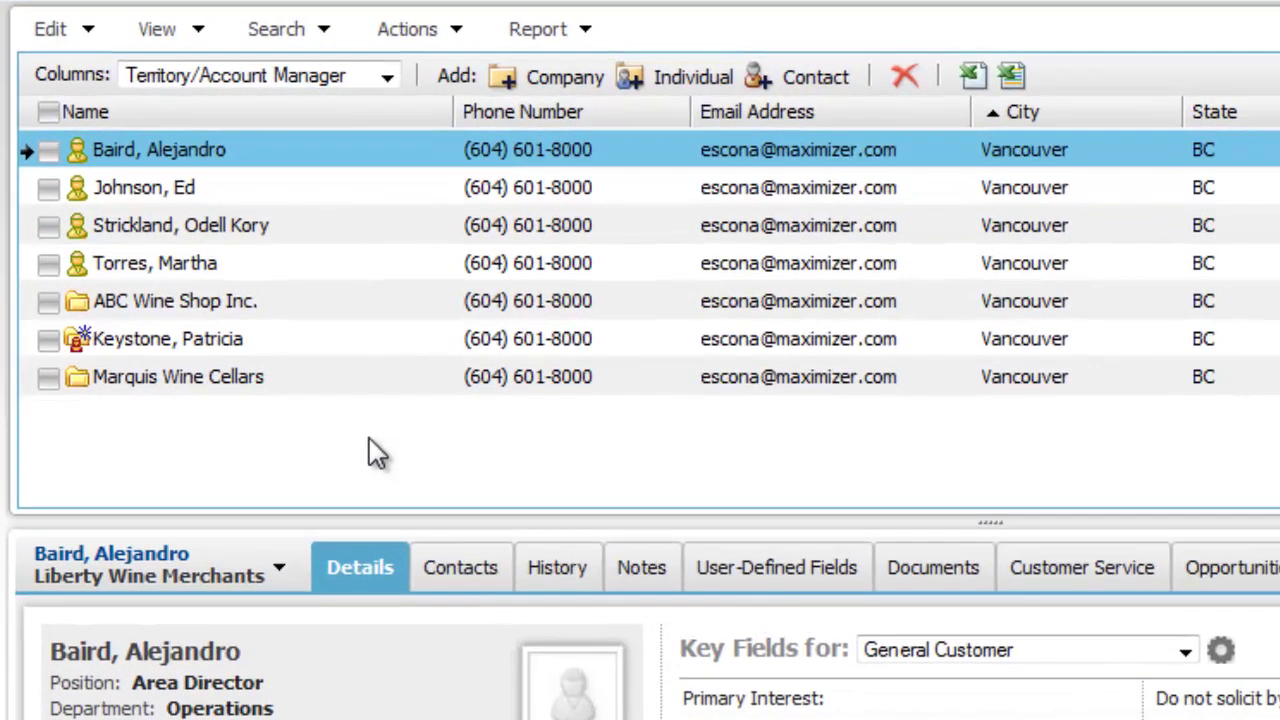
Select the ABC Wine Shop Inc. contact and check its Actions and right-click menus without choosing anything
{"action": "left_click", "coordinate": [300, 263]}
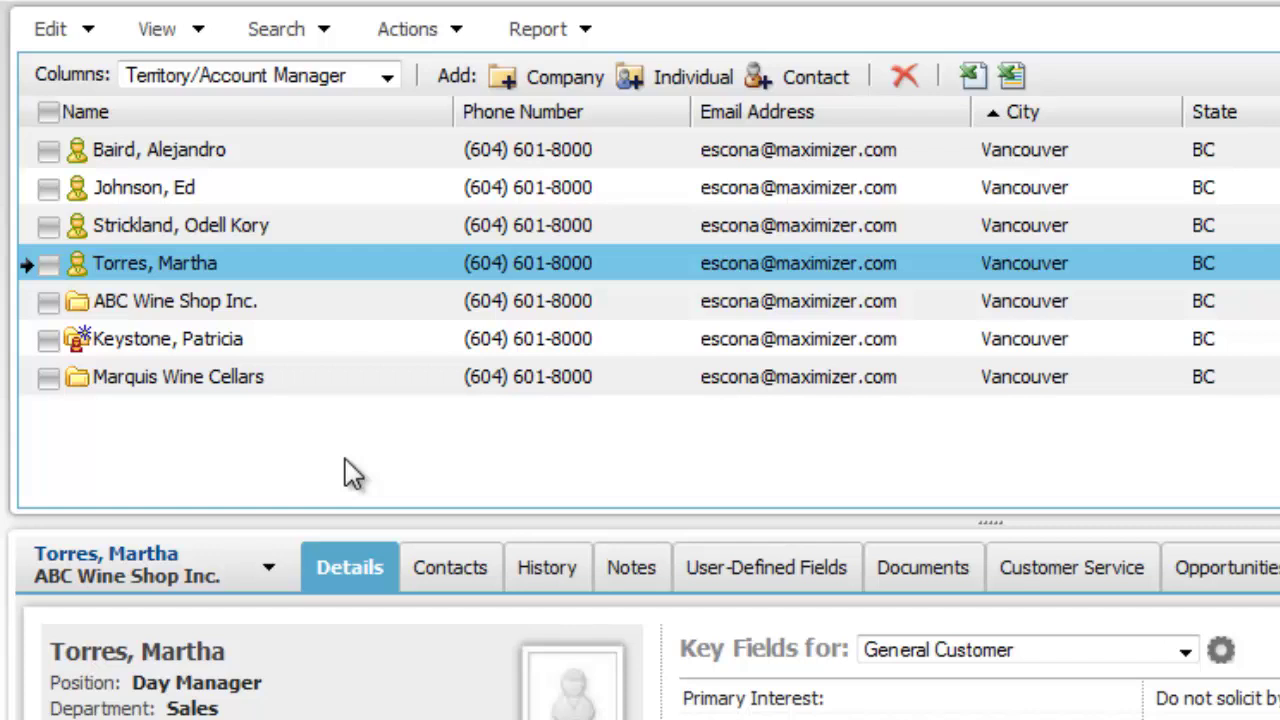
{"action": "left_click", "coordinate": [410, 29]}
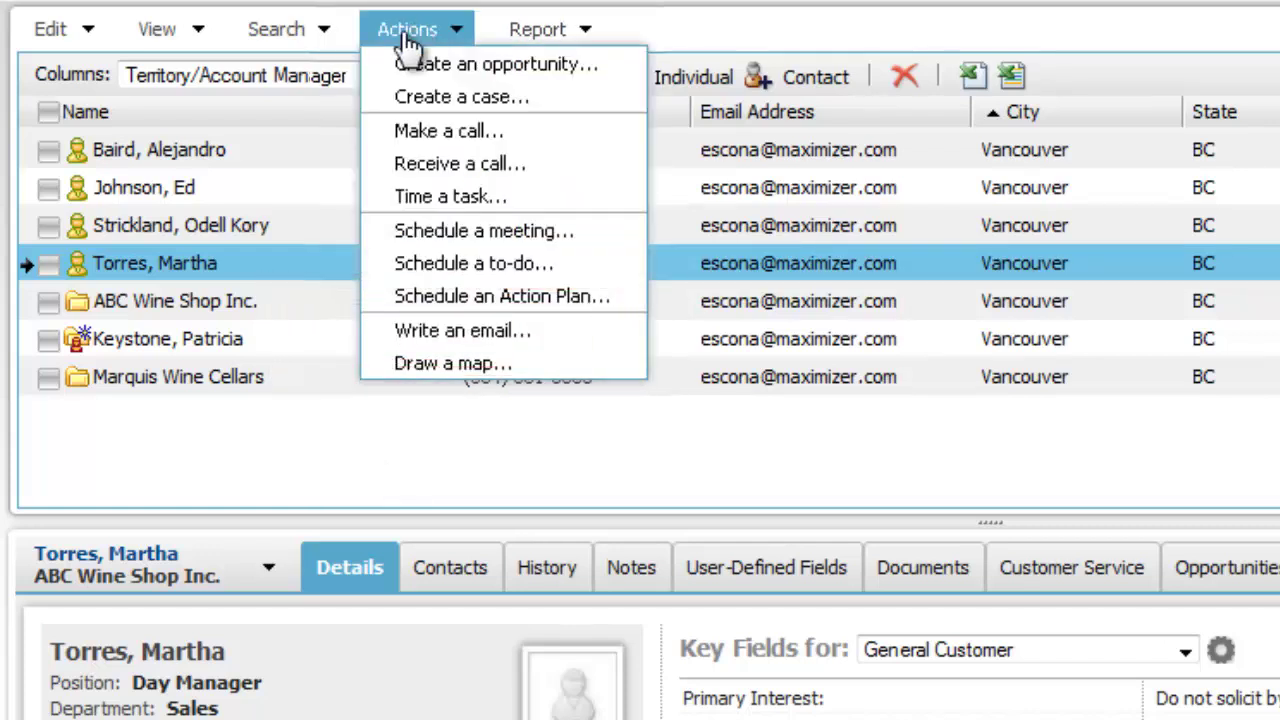
{"action": "left_click", "coordinate": [412, 36]}
{"action": "right_click", "coordinate": [312, 254]}
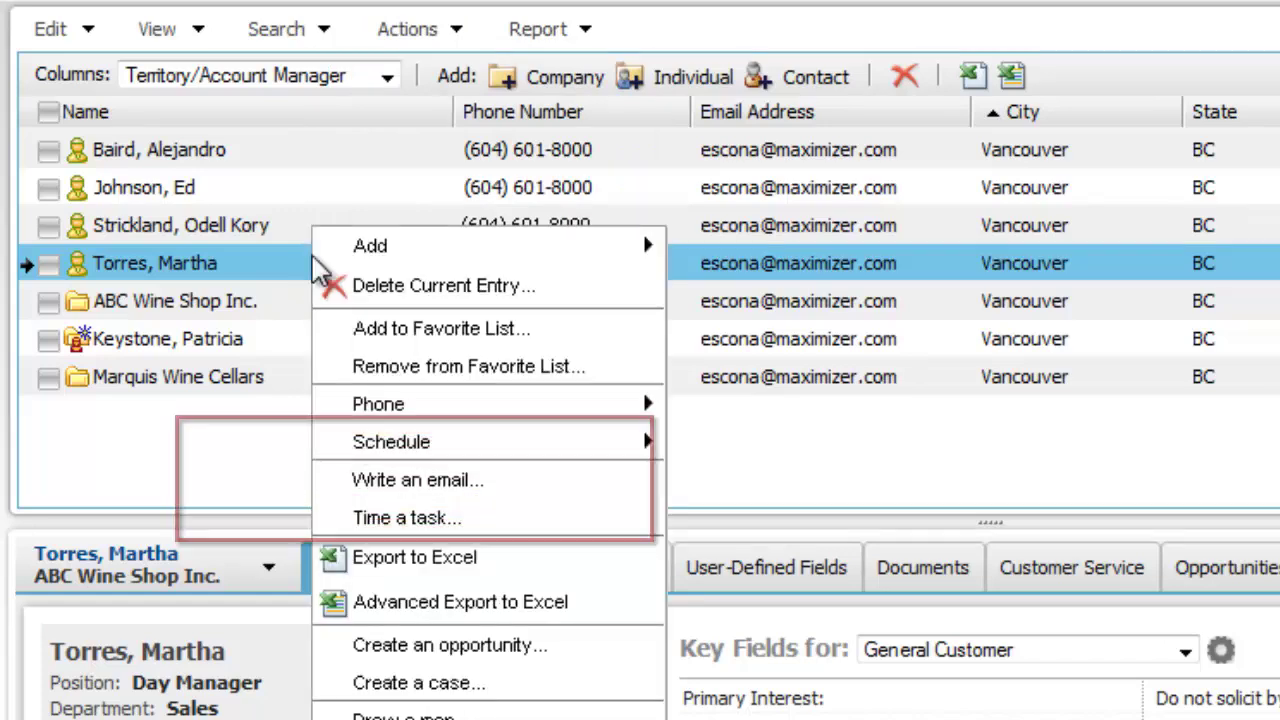
{"action": "key", "text": "Escape"}
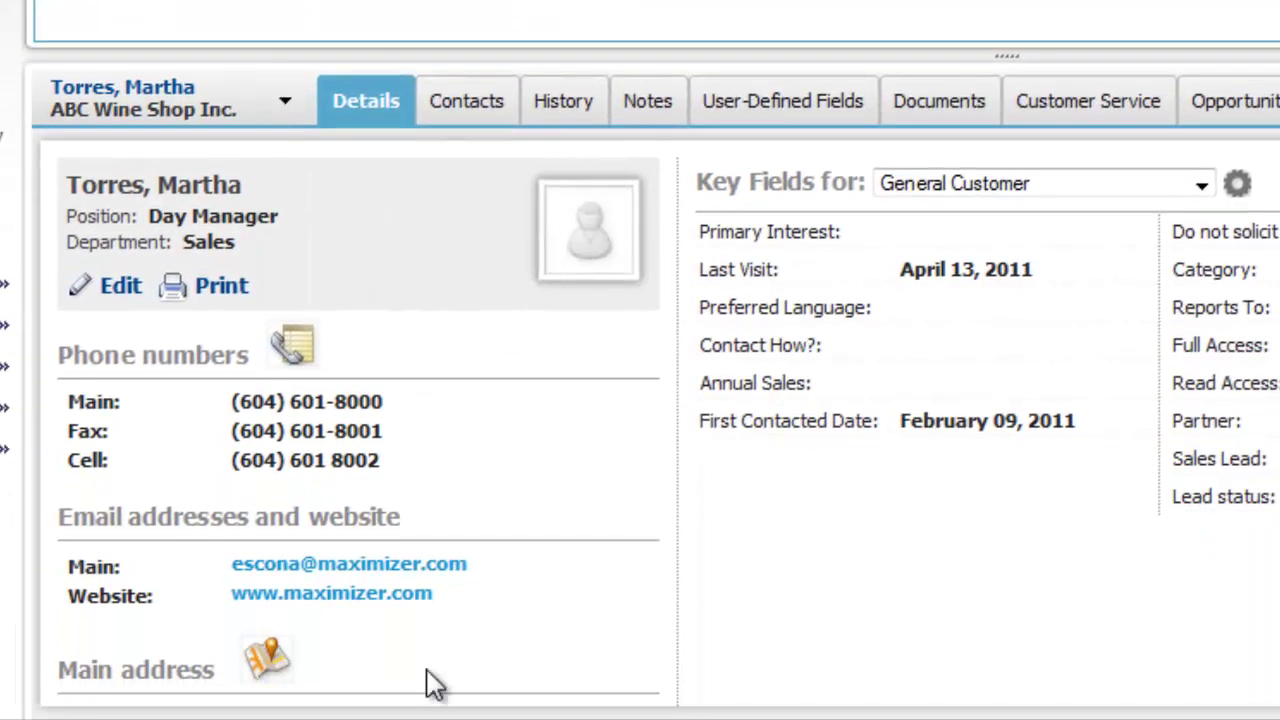
Start an email to the contact and write a short note about the enclosed contract
{"action": "left_click", "coordinate": [365, 565]}
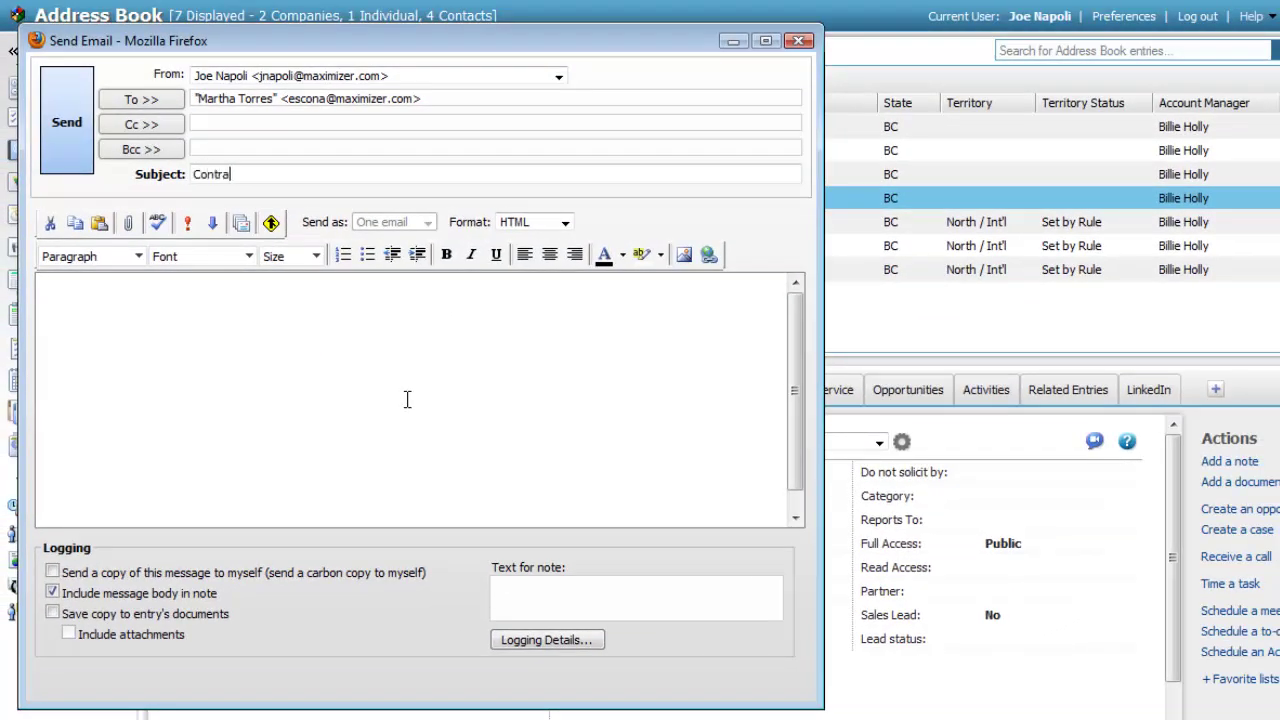
{"action": "left_click", "coordinate": [173, 297]}
{"action": "type", "text": "Hi Martha,Here's a "}
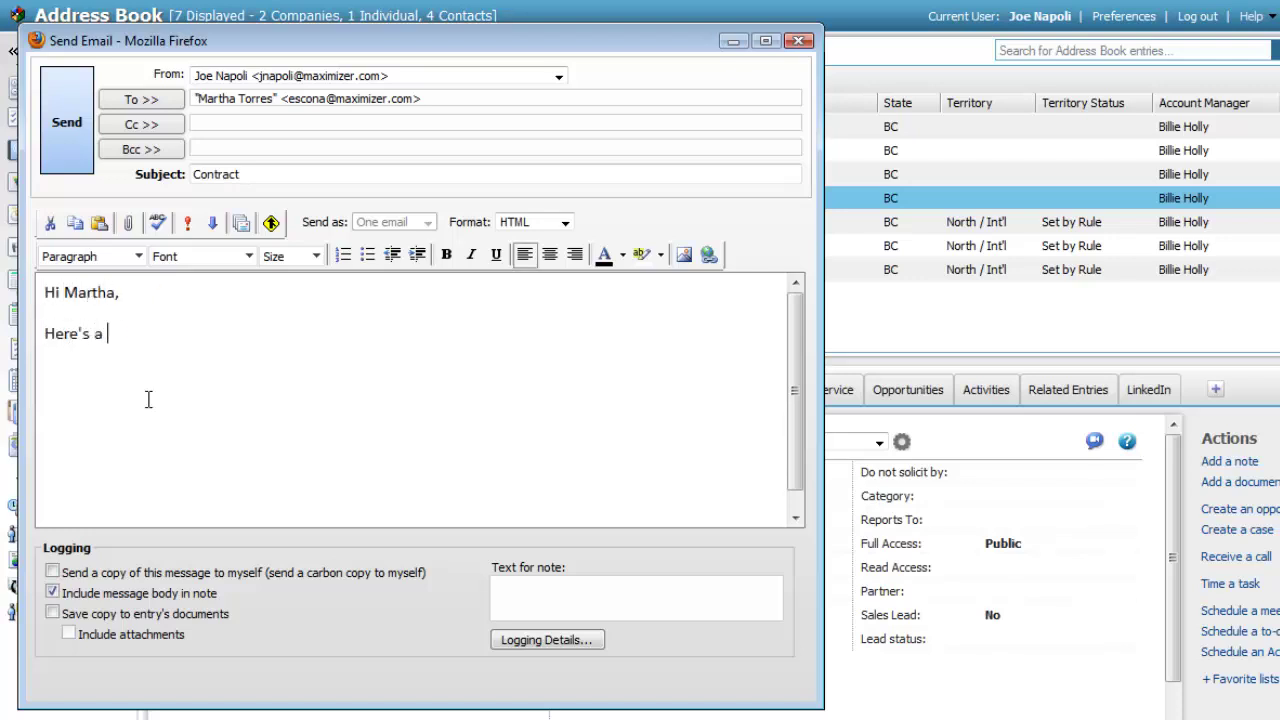
{"action": "type", "text": "copy of the contract."}
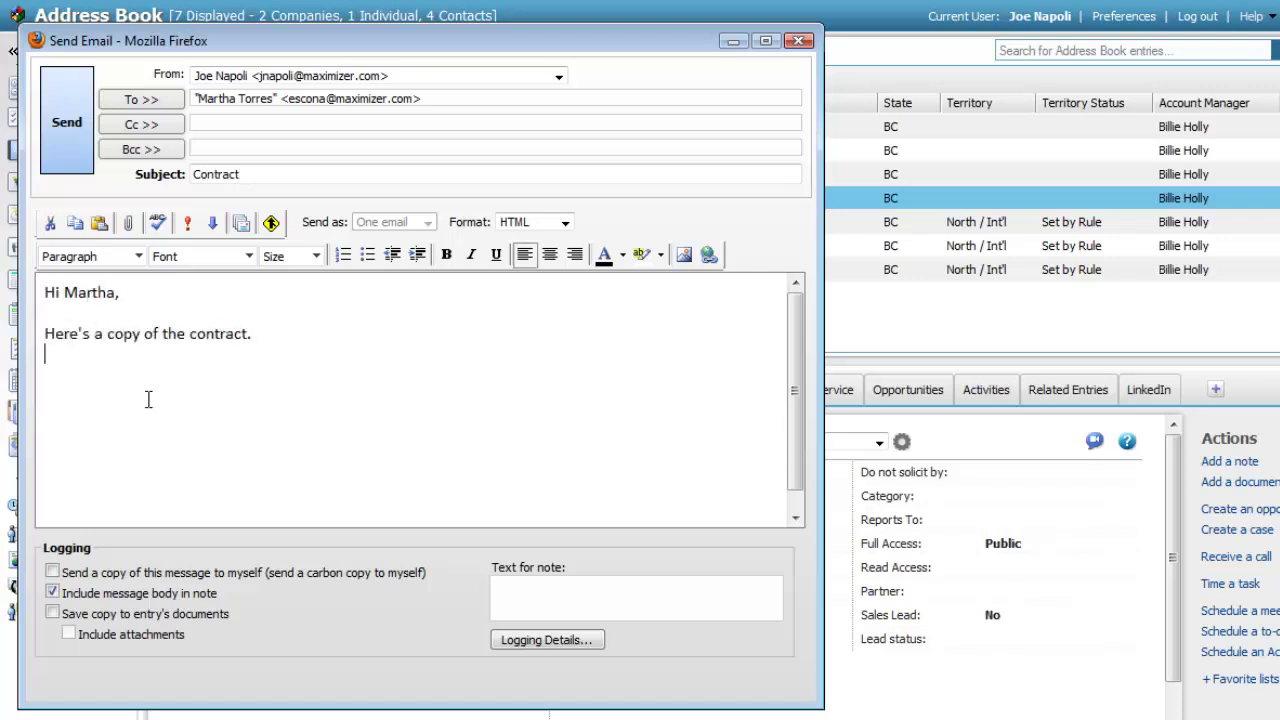
{"action": "type", "text": "- Joe"}
Attach EsconaContract.pdf to the email
{"action": "left_click", "coordinate": [128, 222]}
{"action": "left_click", "coordinate": [232, 153]}
{"action": "left_click", "coordinate": [530, 242]}
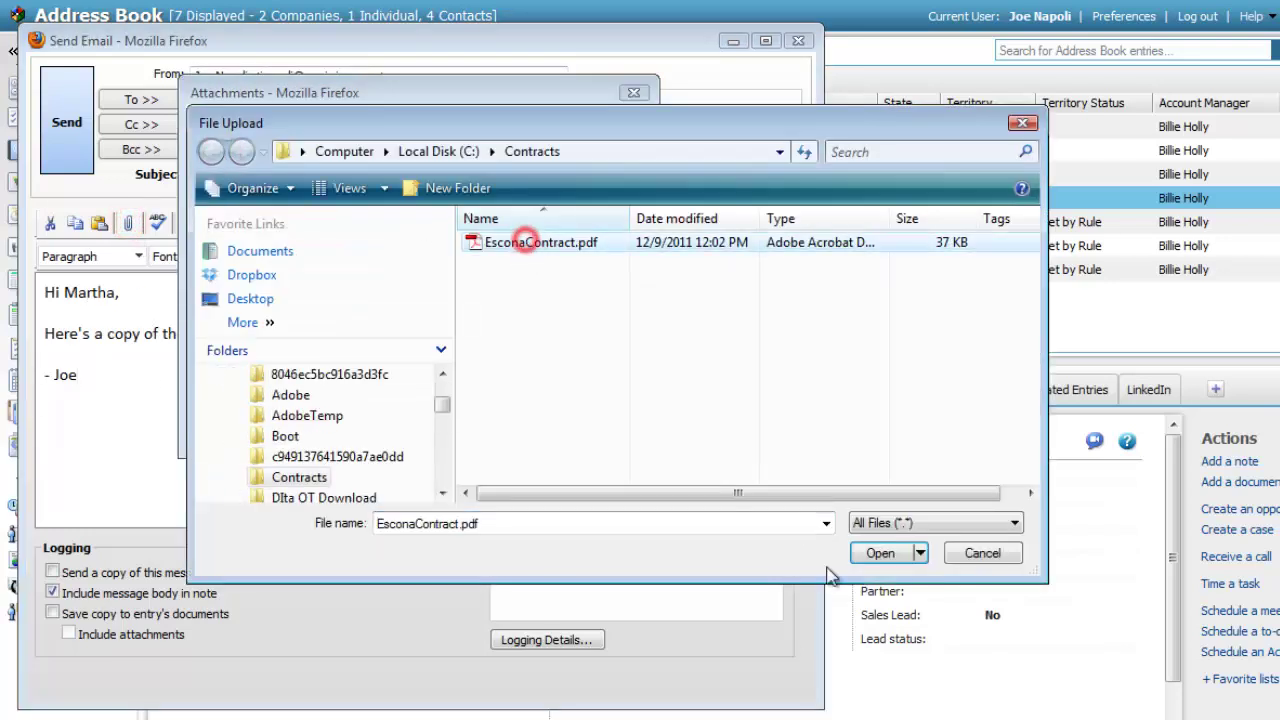
{"action": "left_click", "coordinate": [878, 553]}
{"action": "left_click", "coordinate": [591, 198]}
{"action": "left_click", "coordinate": [591, 347]}
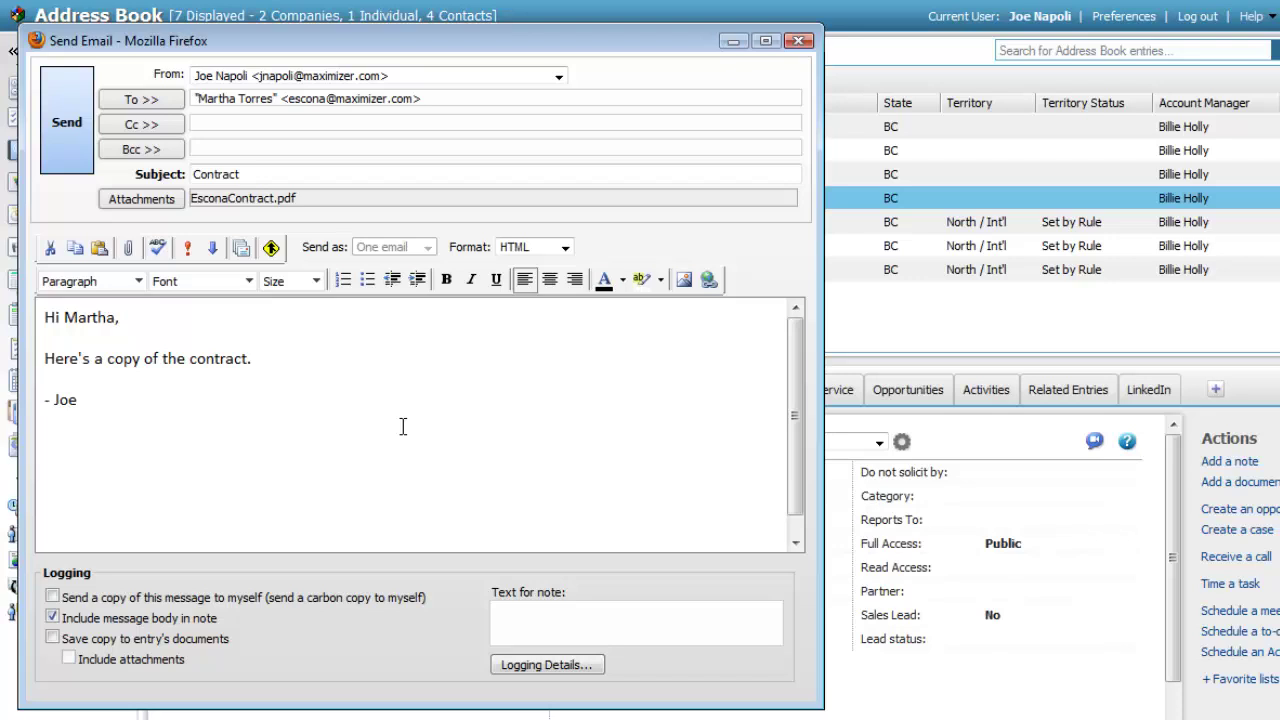
Send the contract email, saving a copy with its attachment to the contact's documents
{"action": "left_click", "coordinate": [78, 640]}
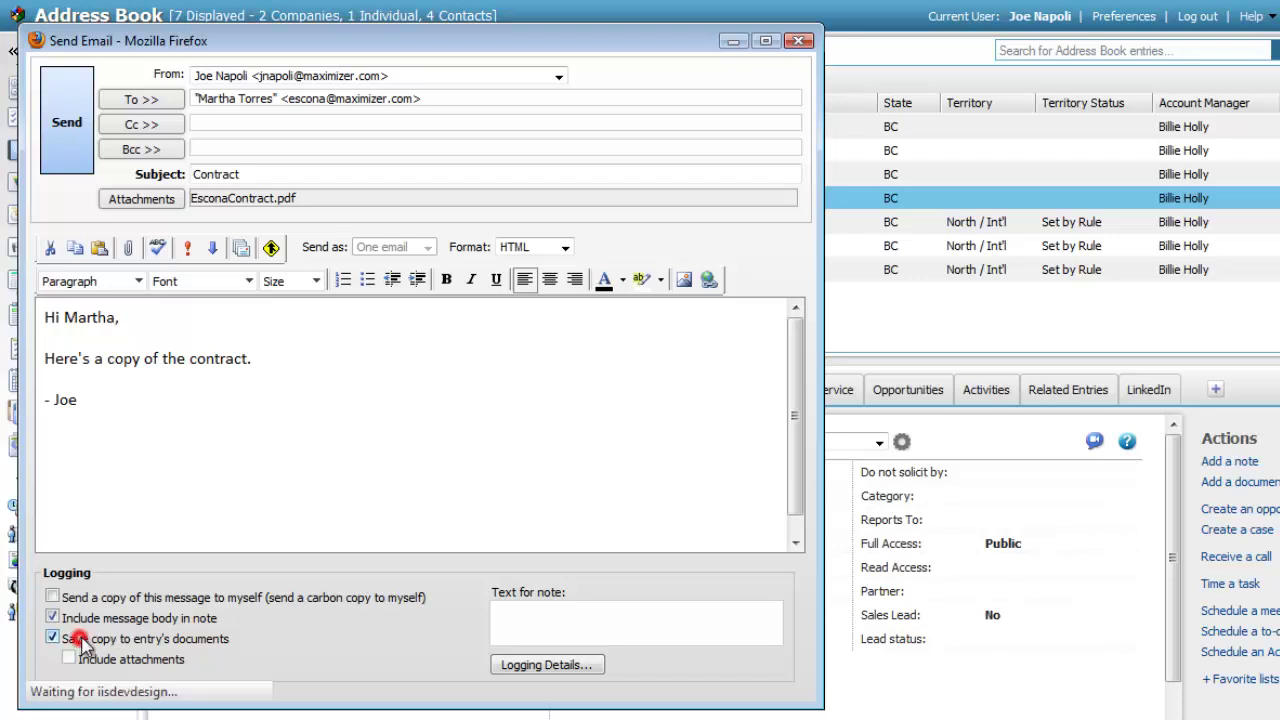
{"action": "left_click", "coordinate": [80, 656]}
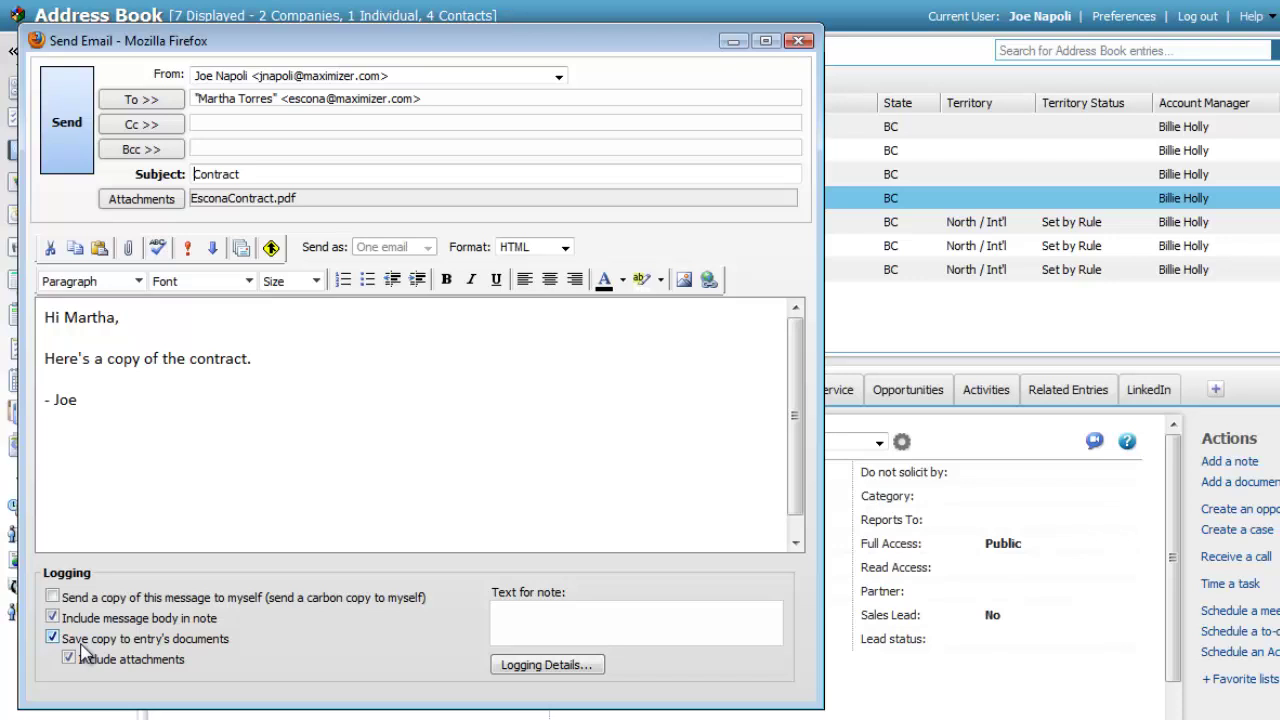
{"action": "left_click", "coordinate": [66, 112]}
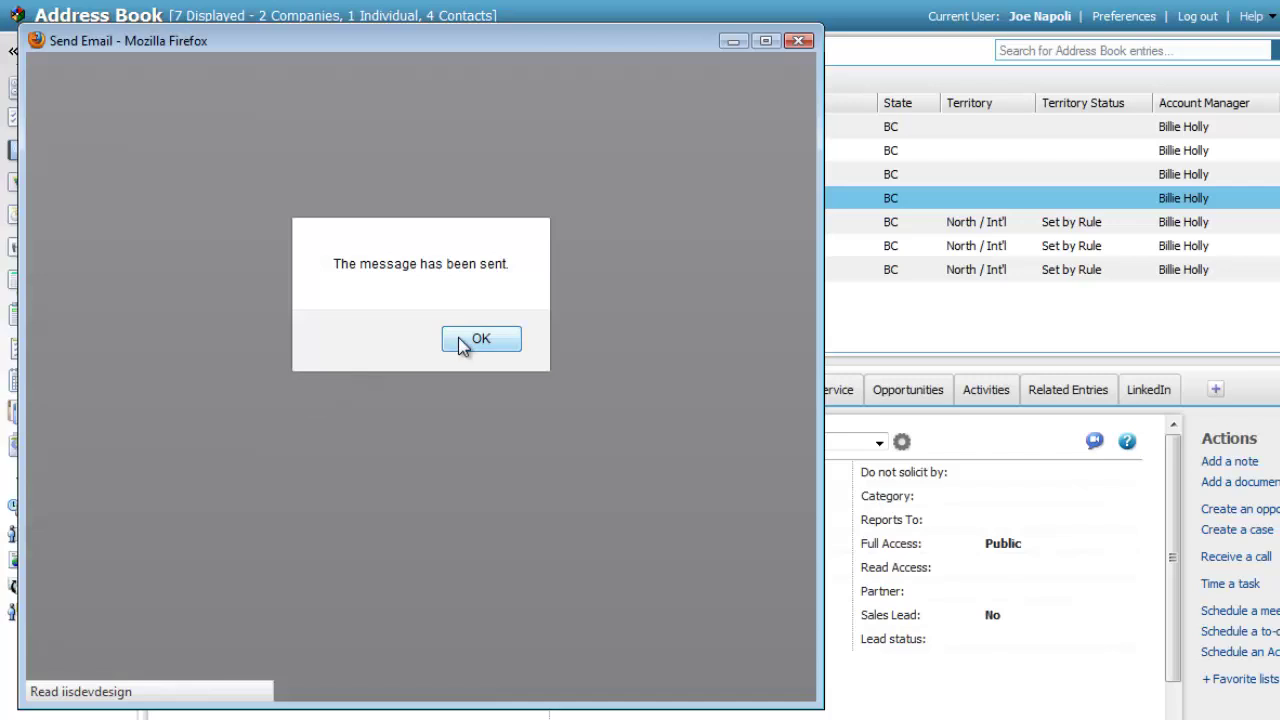
{"action": "left_click", "coordinate": [462, 341]}
Check the contact's History tab and expand the sent contract email entry
{"action": "left_click", "coordinate": [479, 391]}
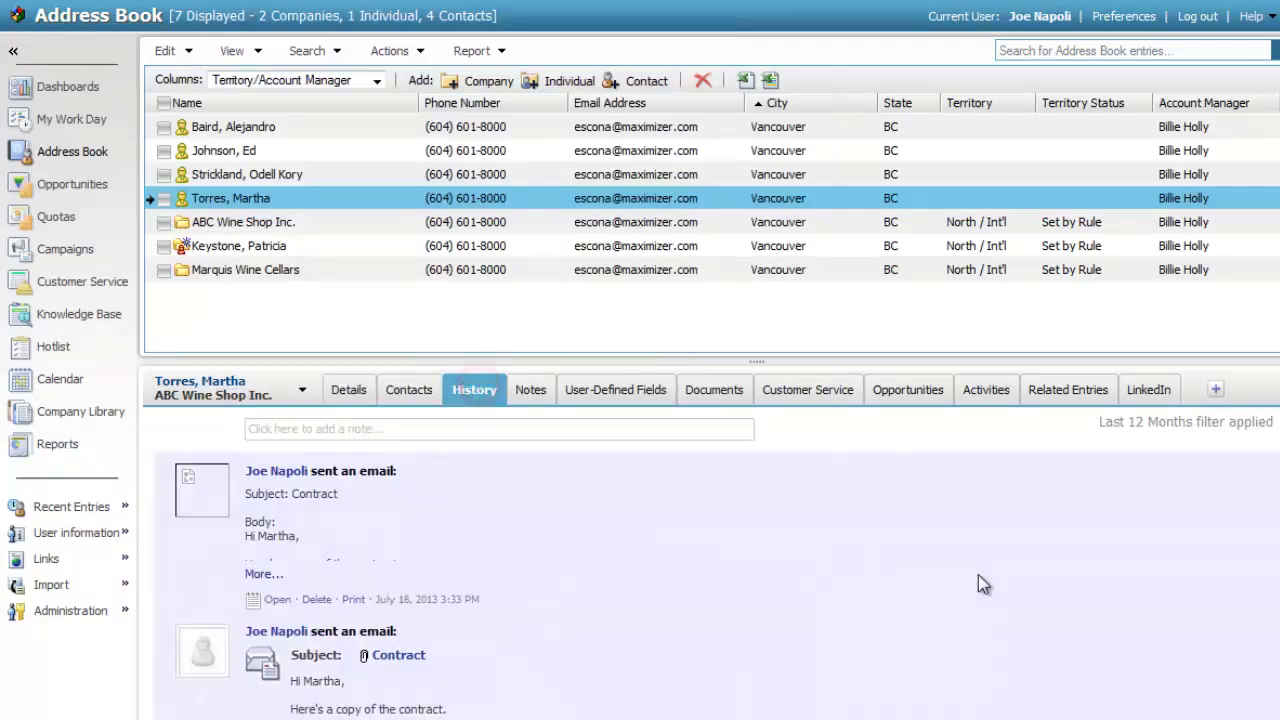
{"action": "scroll", "coordinate": [651, 677], "scroll_direction": "down", "scroll_amount": 1}
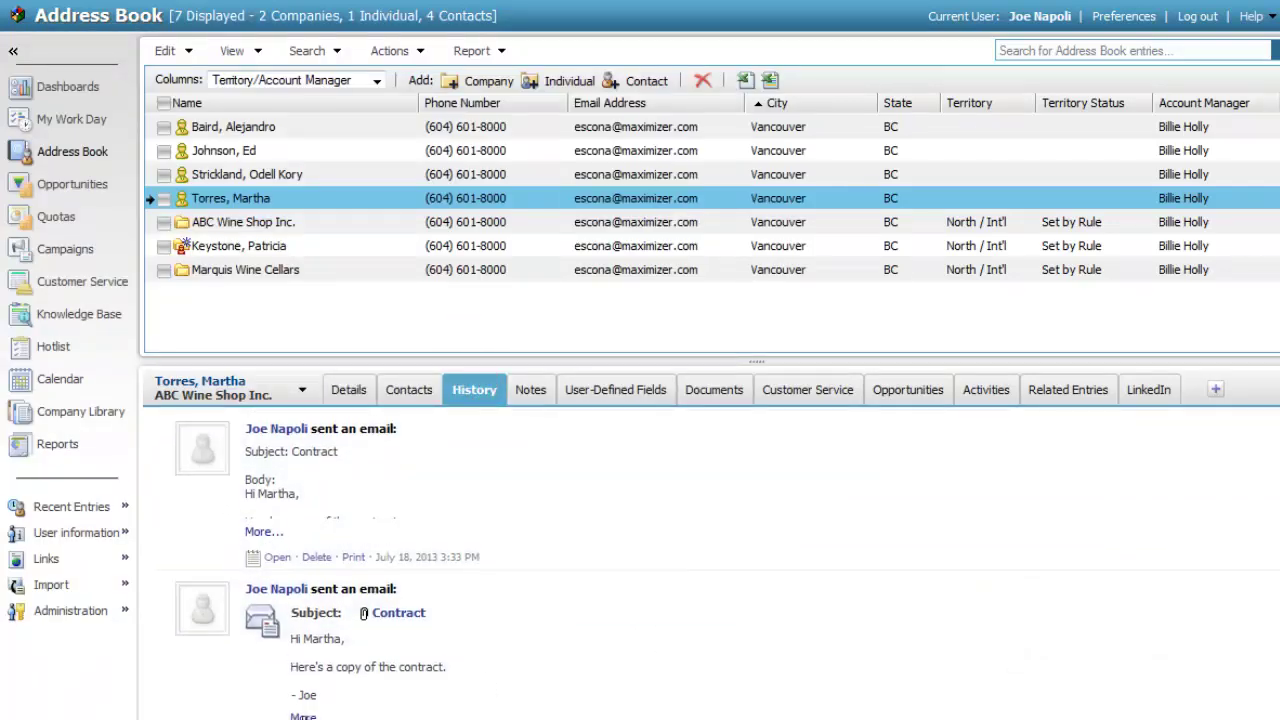
{"action": "left_click", "coordinate": [480, 680]}
{"action": "scroll", "coordinate": [480, 680], "scroll_direction": "down", "scroll_amount": 2}
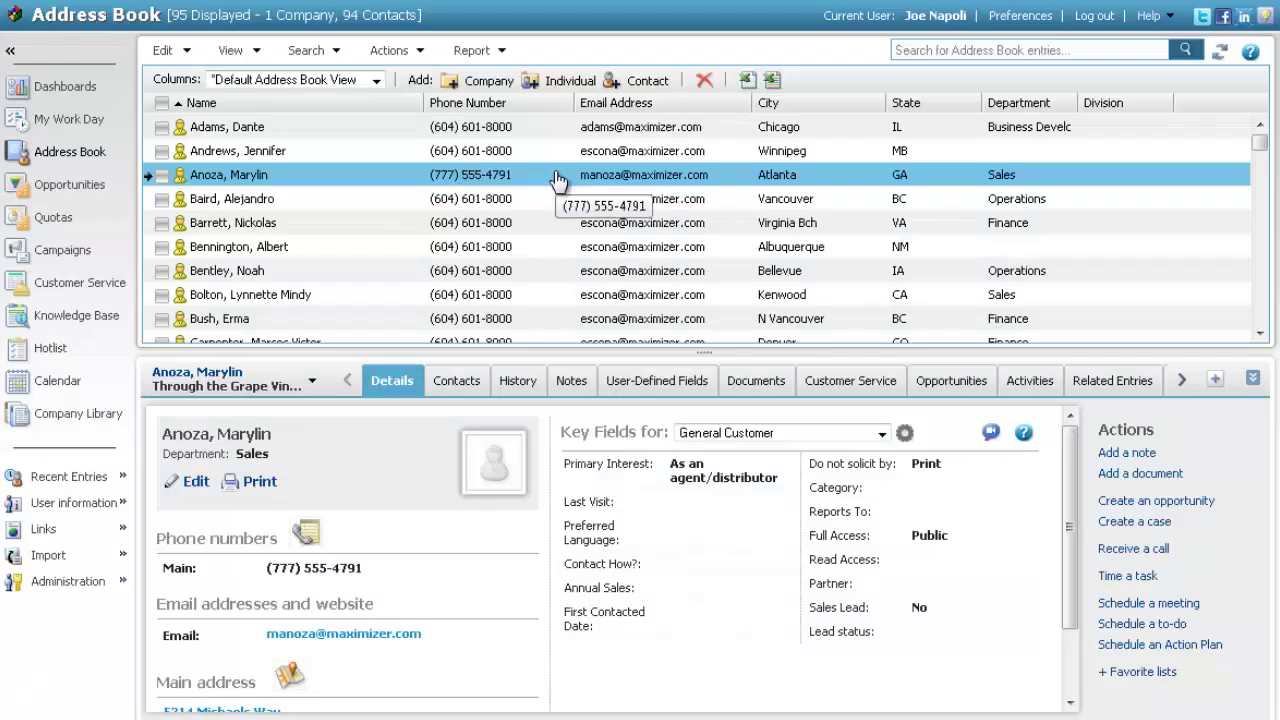
Open the Email section of the personal preferences
{"action": "left_click", "coordinate": [1003, 16]}
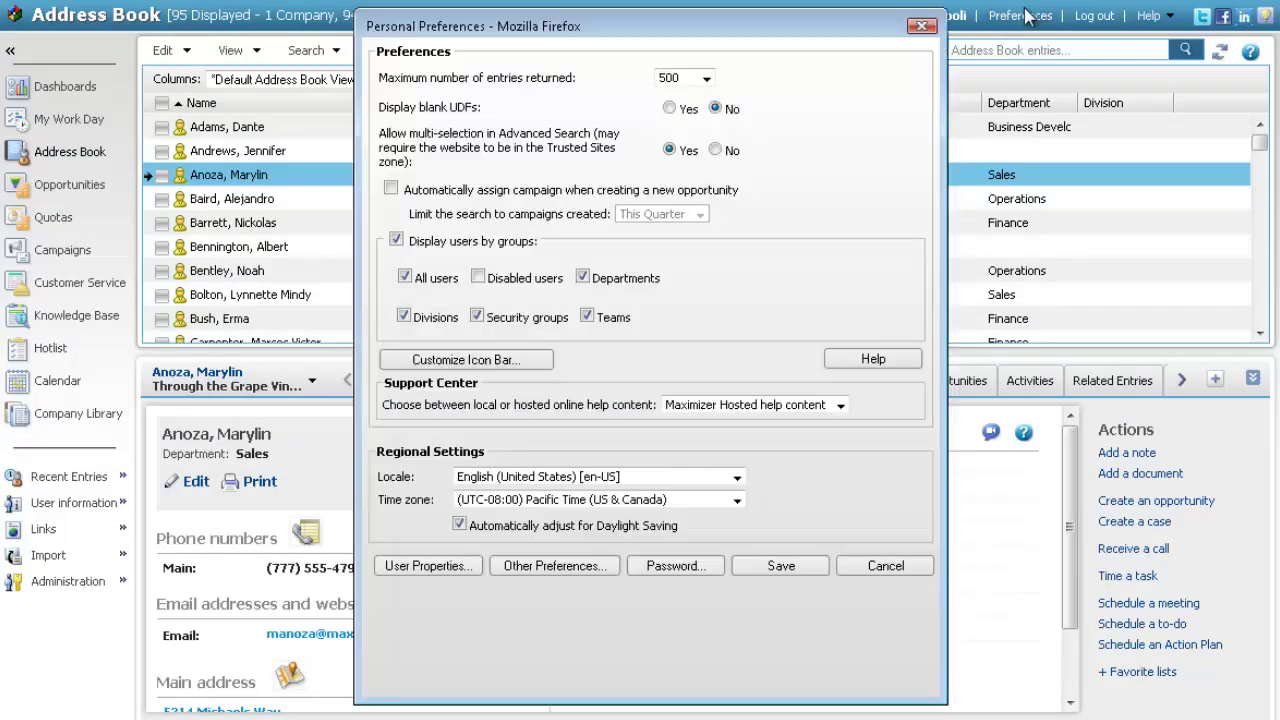
{"action": "left_click", "coordinate": [598, 566]}
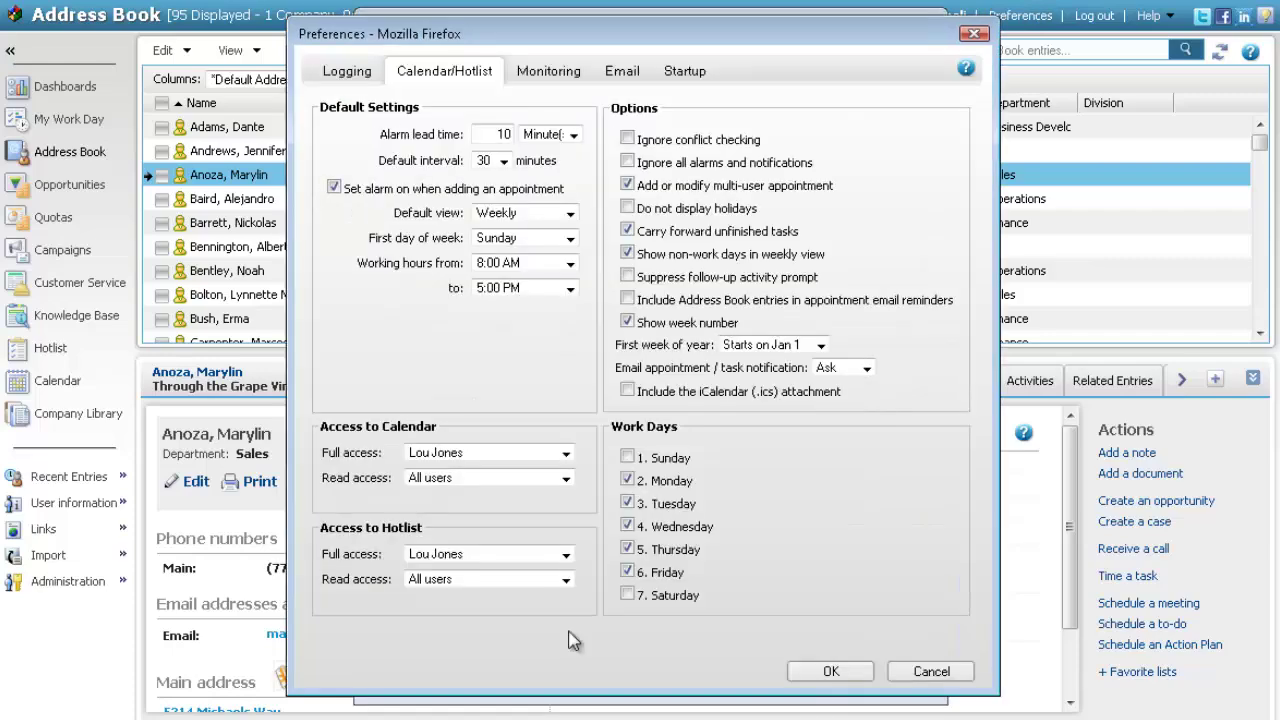
{"action": "left_click", "coordinate": [630, 78]}
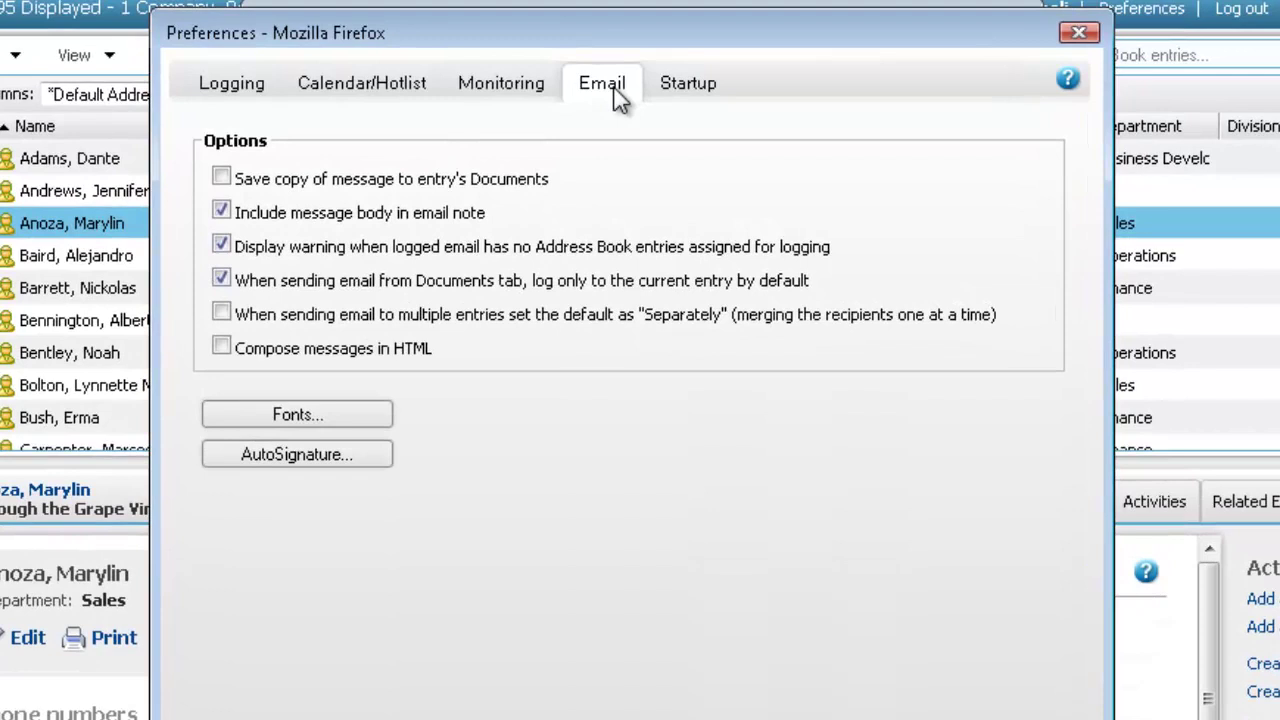
Set the email font to Tahoma, size 12 pt, in purple
{"action": "left_click", "coordinate": [263, 419]}
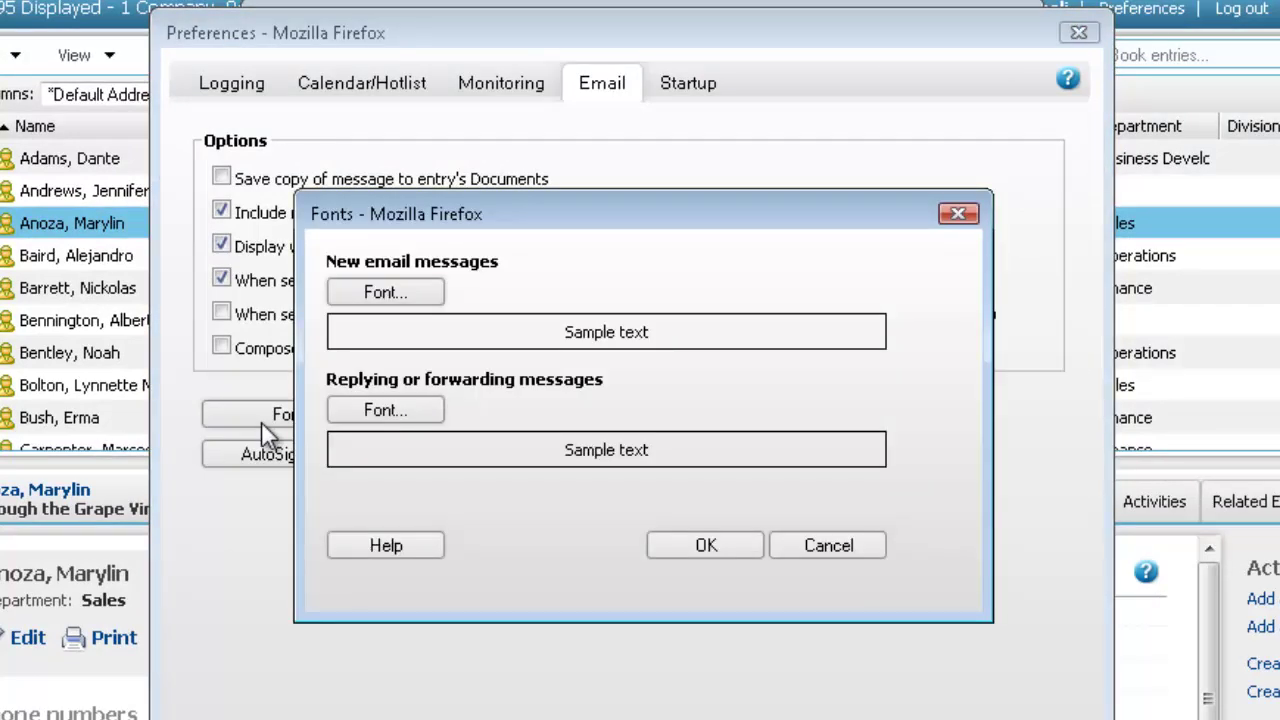
{"action": "left_click", "coordinate": [395, 412]}
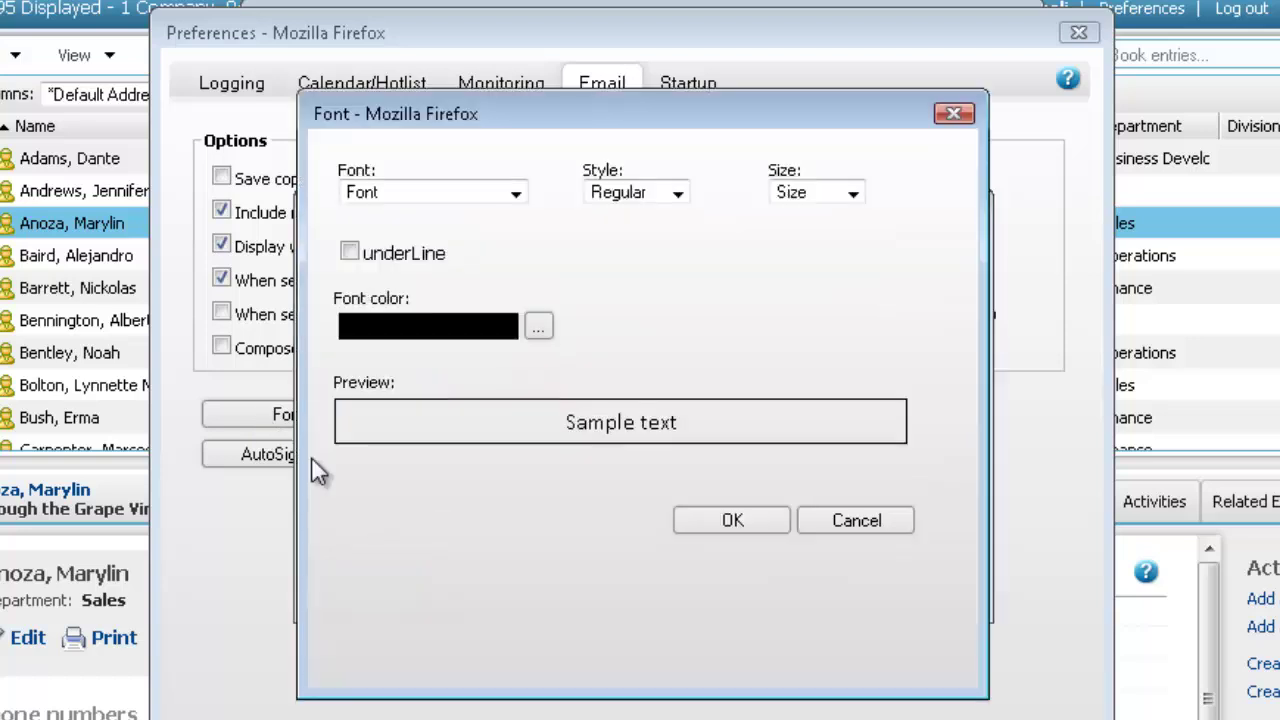
{"action": "left_click", "coordinate": [512, 190]}
{"action": "left_click", "coordinate": [514, 266]}
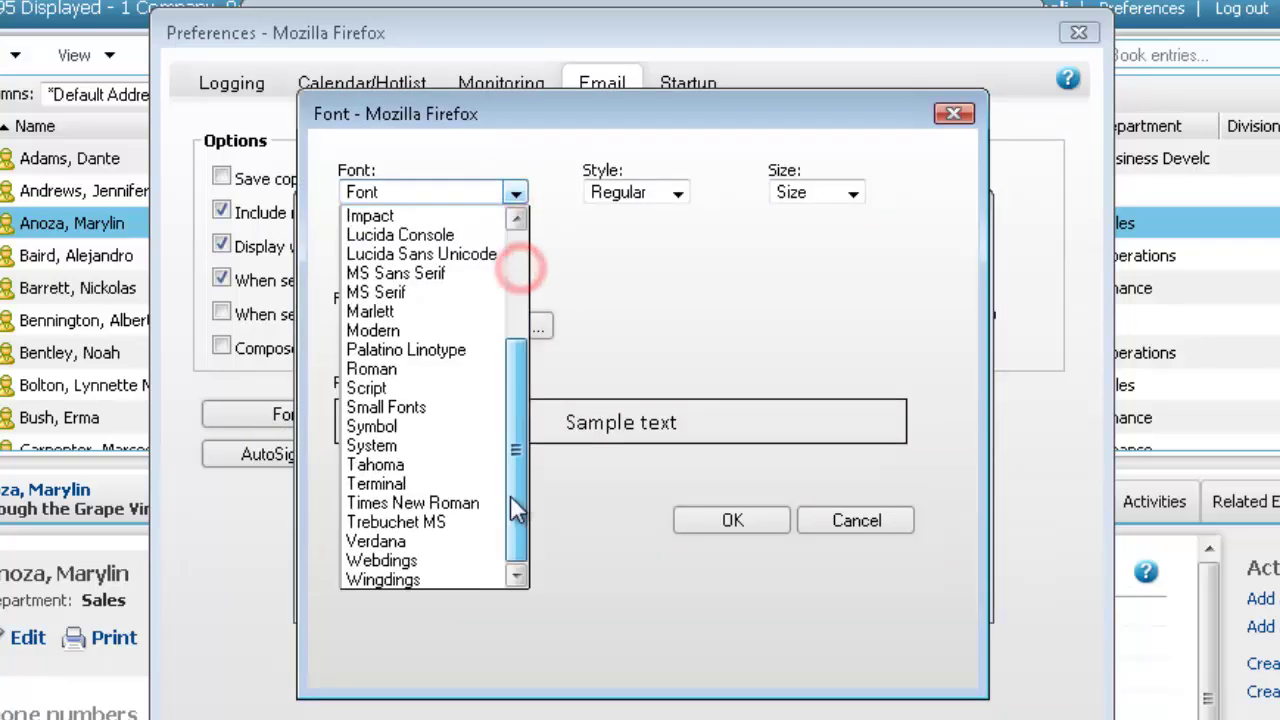
{"action": "left_click", "coordinate": [457, 460]}
{"action": "left_click", "coordinate": [852, 192]}
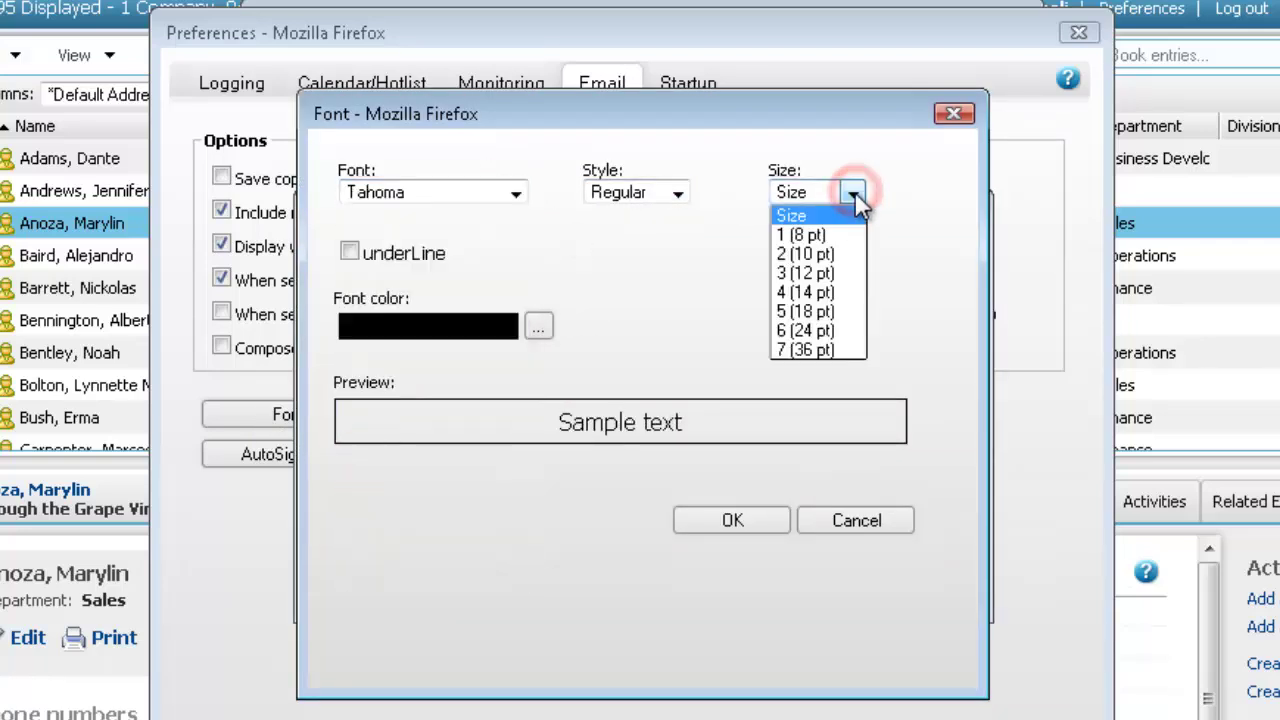
{"action": "left_click", "coordinate": [850, 271]}
{"action": "left_click", "coordinate": [538, 327]}
{"action": "left_click", "coordinate": [768, 357]}
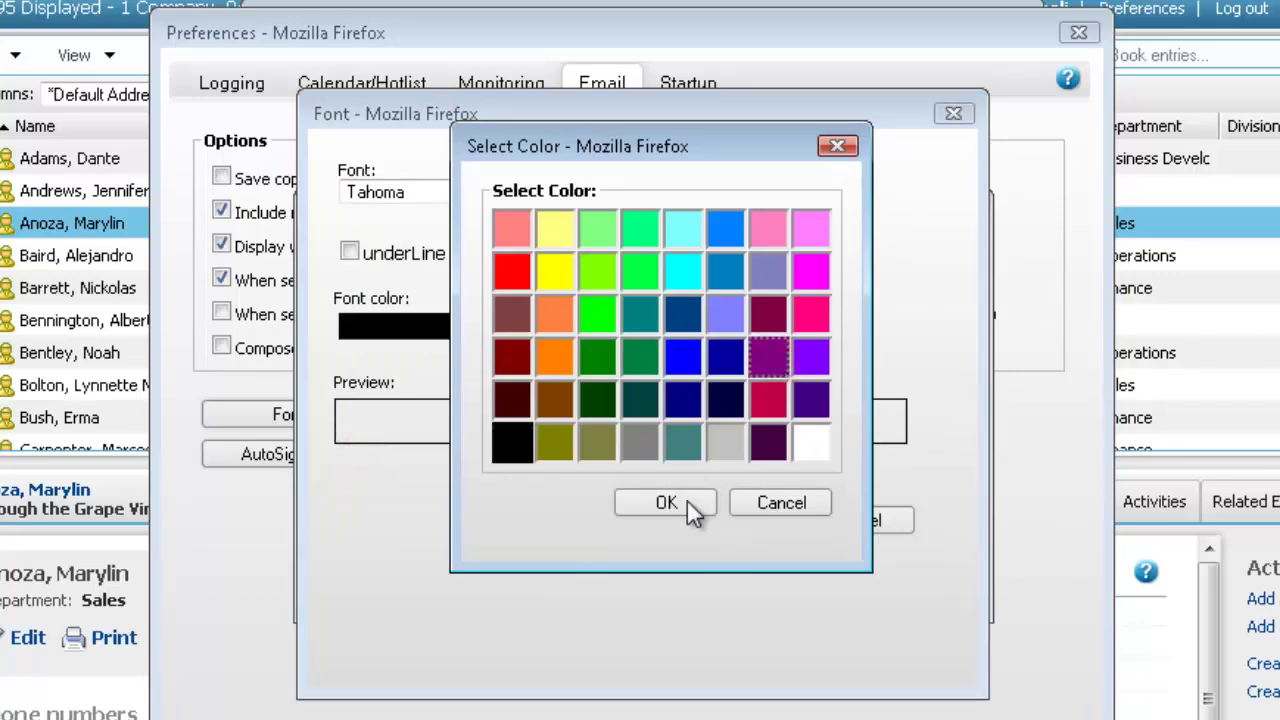
{"action": "left_click", "coordinate": [687, 501]}
{"action": "left_click", "coordinate": [733, 520]}
{"action": "left_click", "coordinate": [724, 545]}
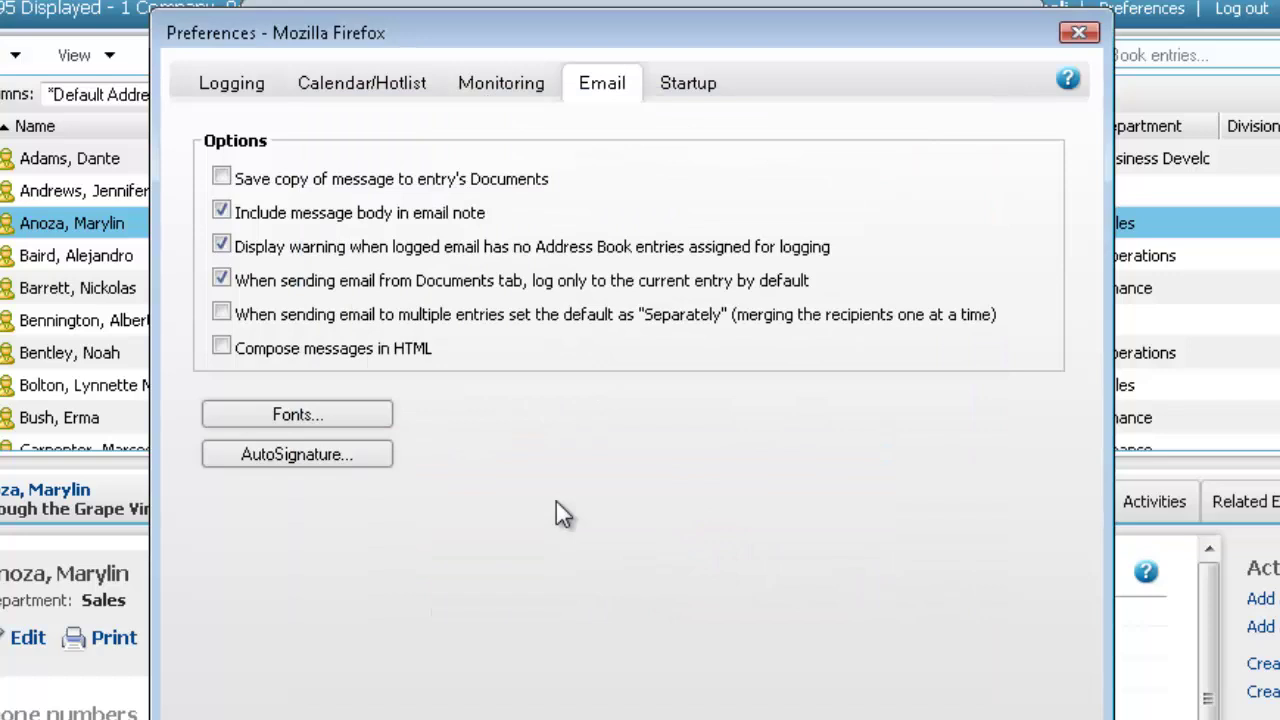
Add an auto-signature with the sender's name and title at Escona Estate Winery, and enable HTML composing
{"action": "left_click", "coordinate": [342, 452]}
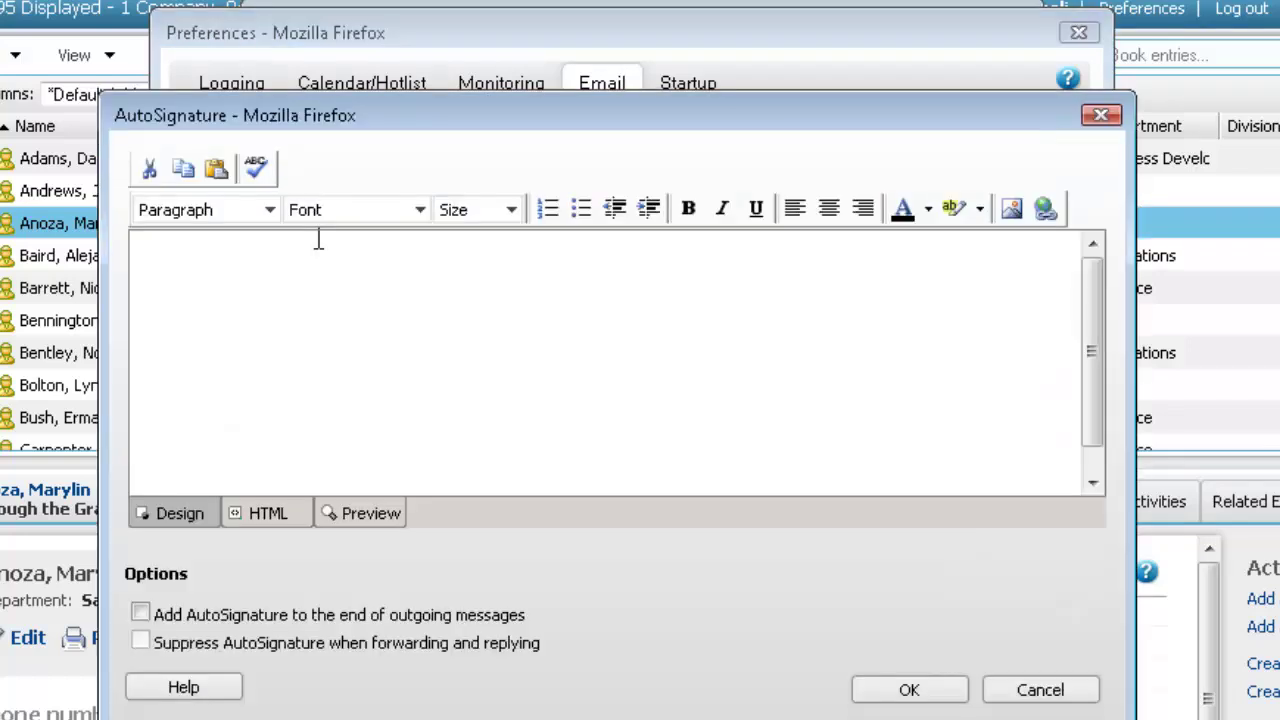
{"action": "type", "text": "Joe Napoli"}
{"action": "key", "text": "Return"}
{"action": "type", "text": "Pres"}
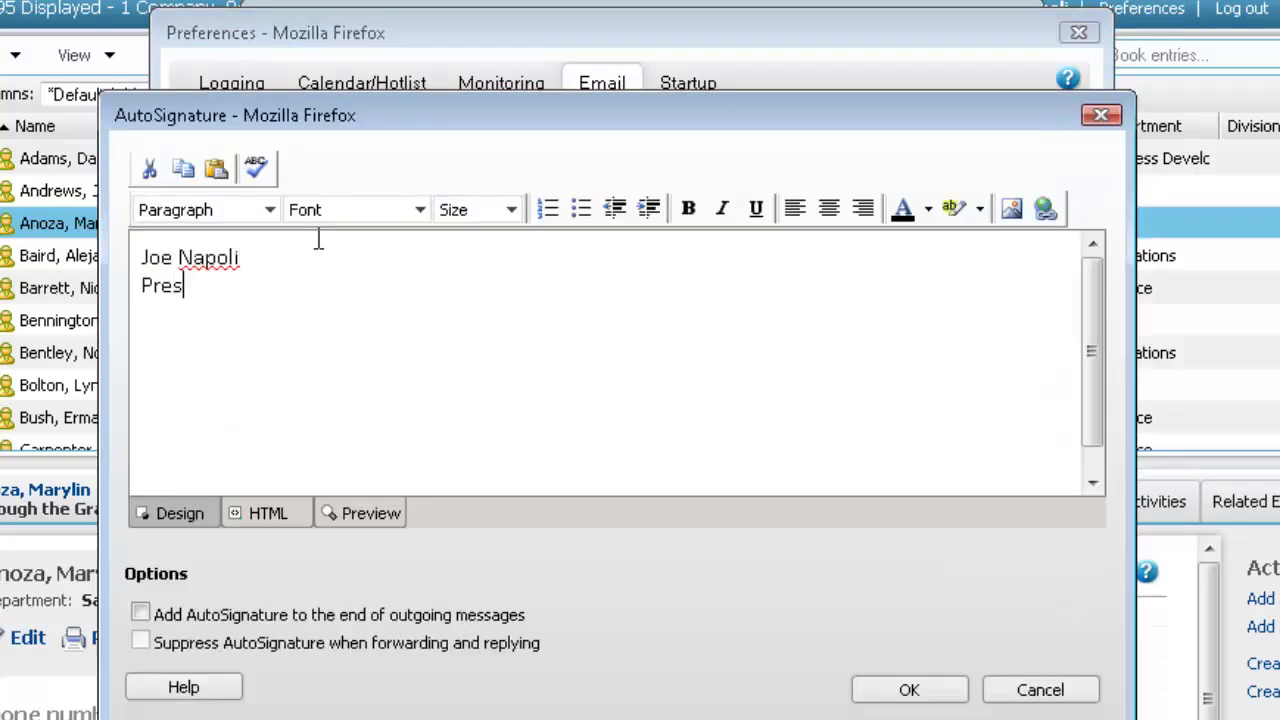
{"action": "type", "text": "ident, Escona Estate Winery "}
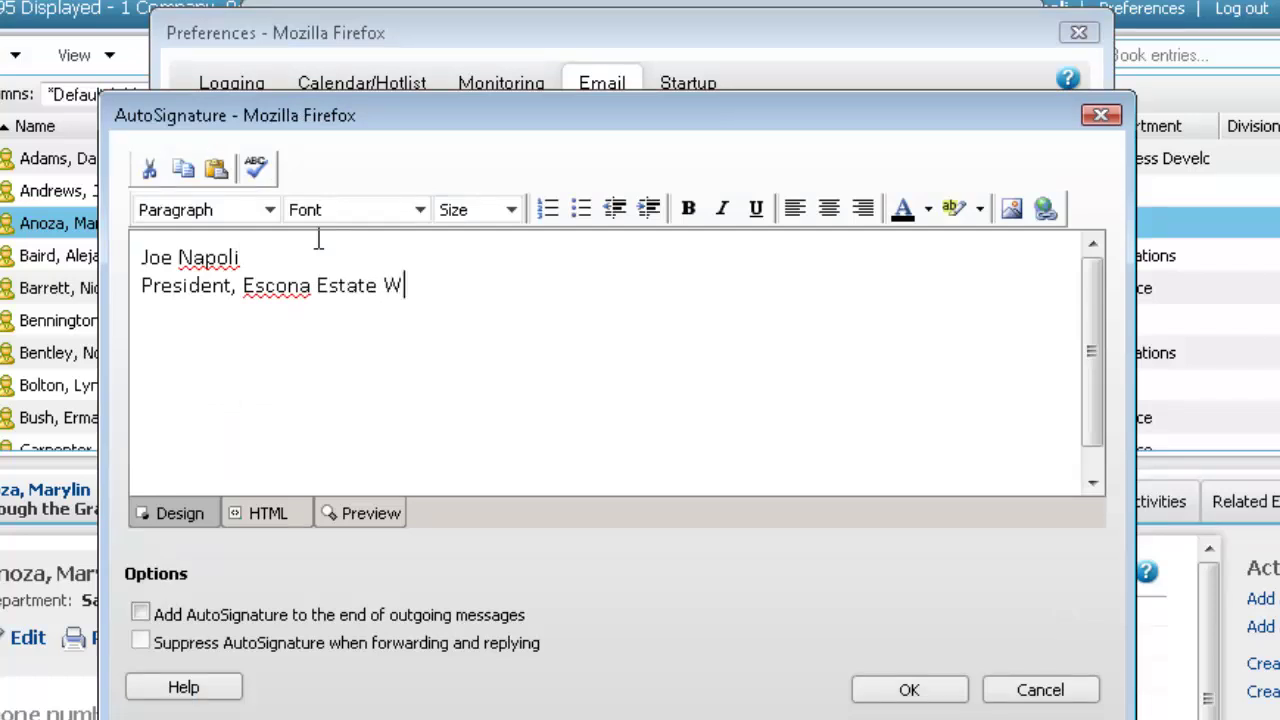
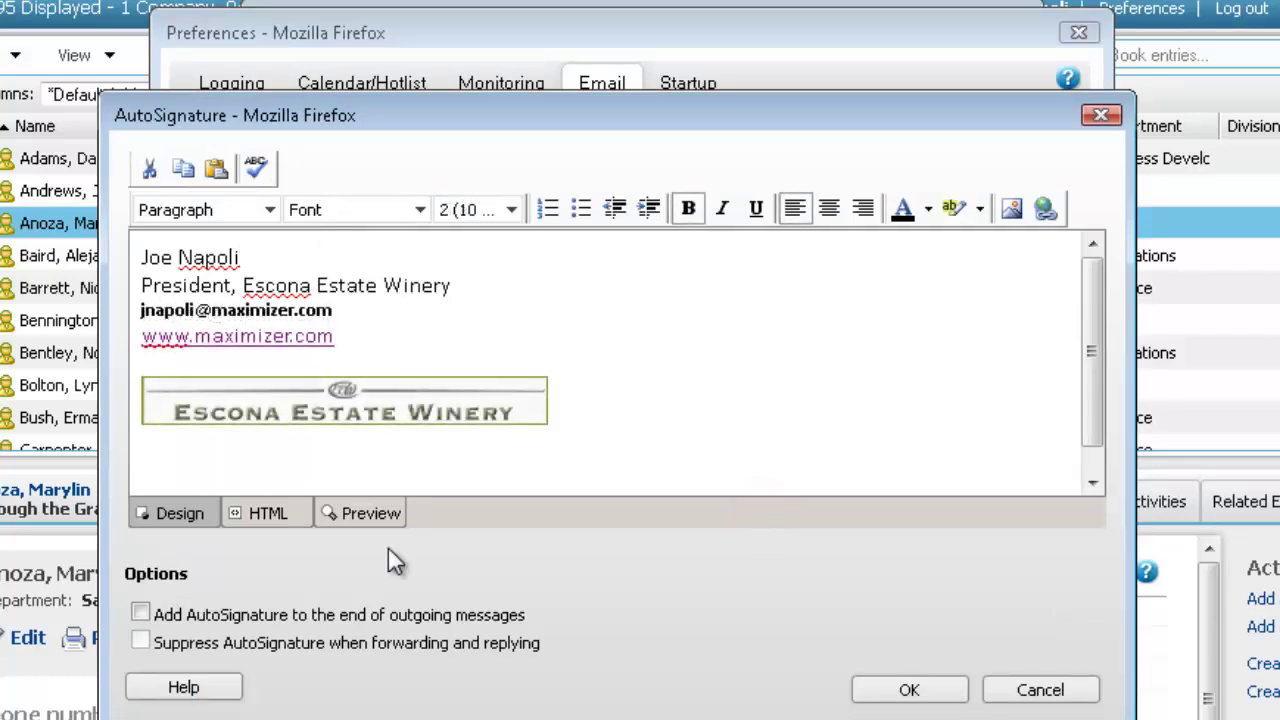
{"action": "left_click", "coordinate": [928, 690]}
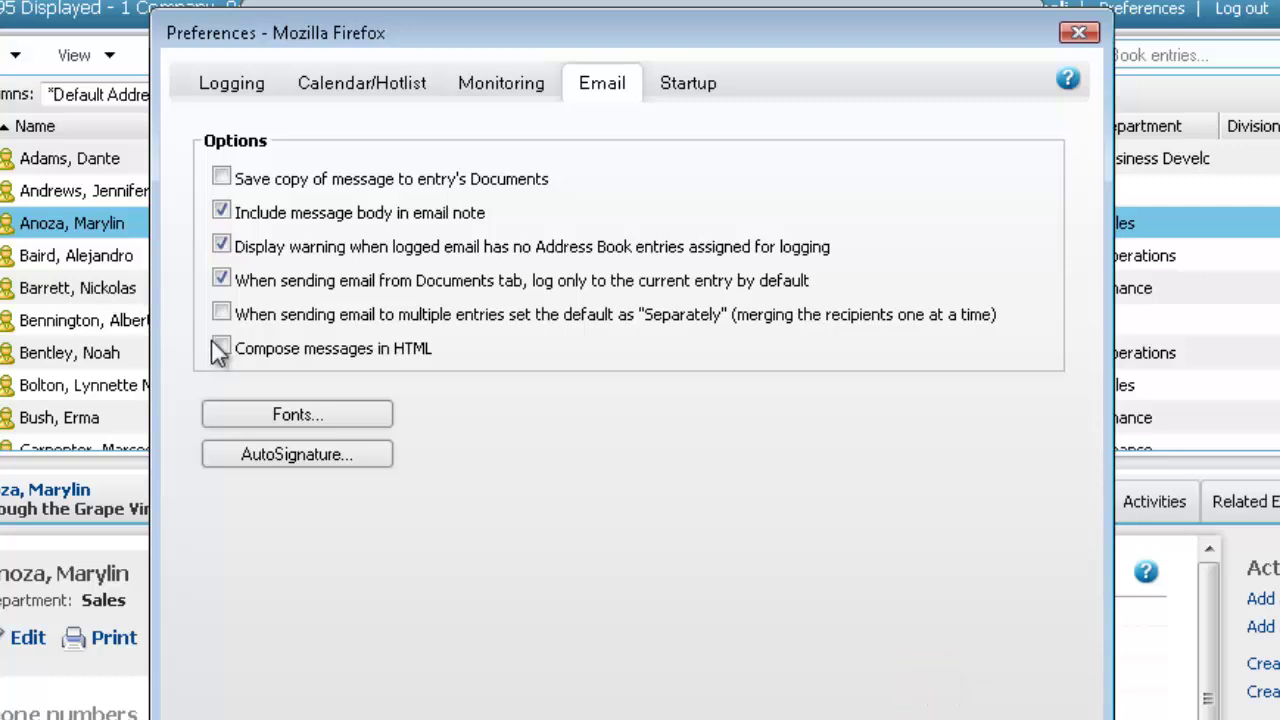
{"action": "left_click", "coordinate": [222, 347]}
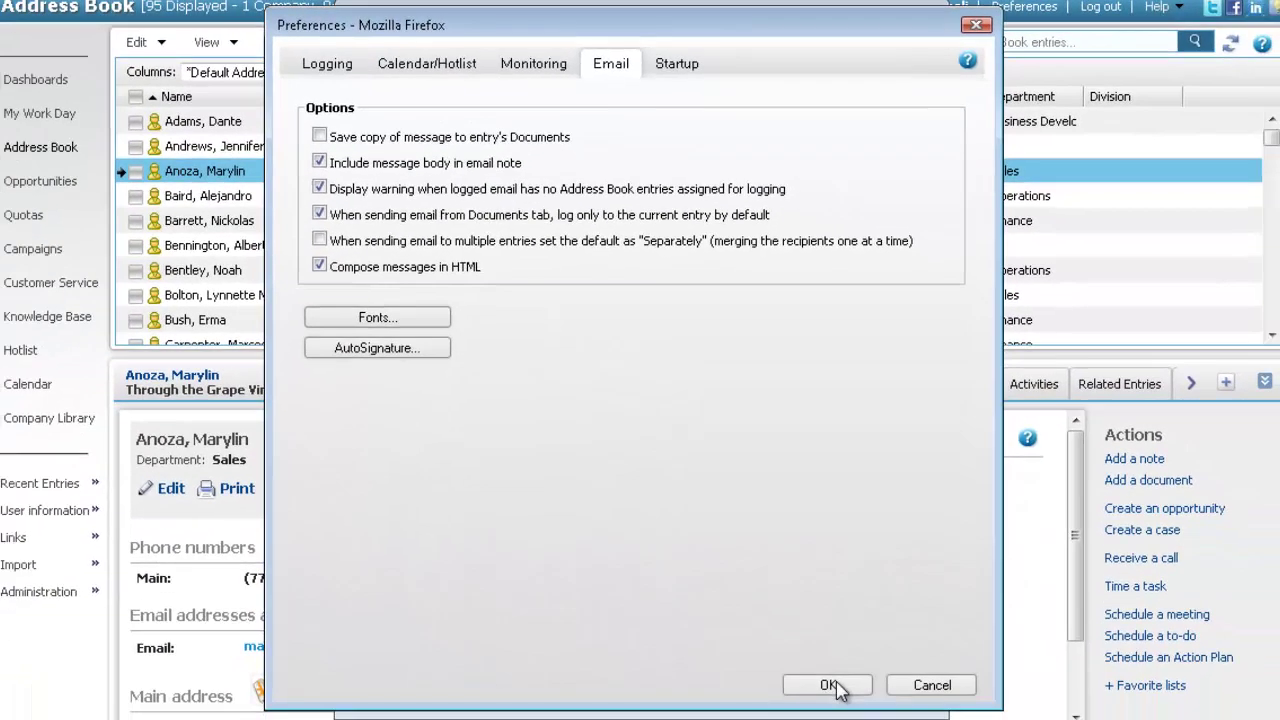
{"action": "left_click", "coordinate": [835, 685]}
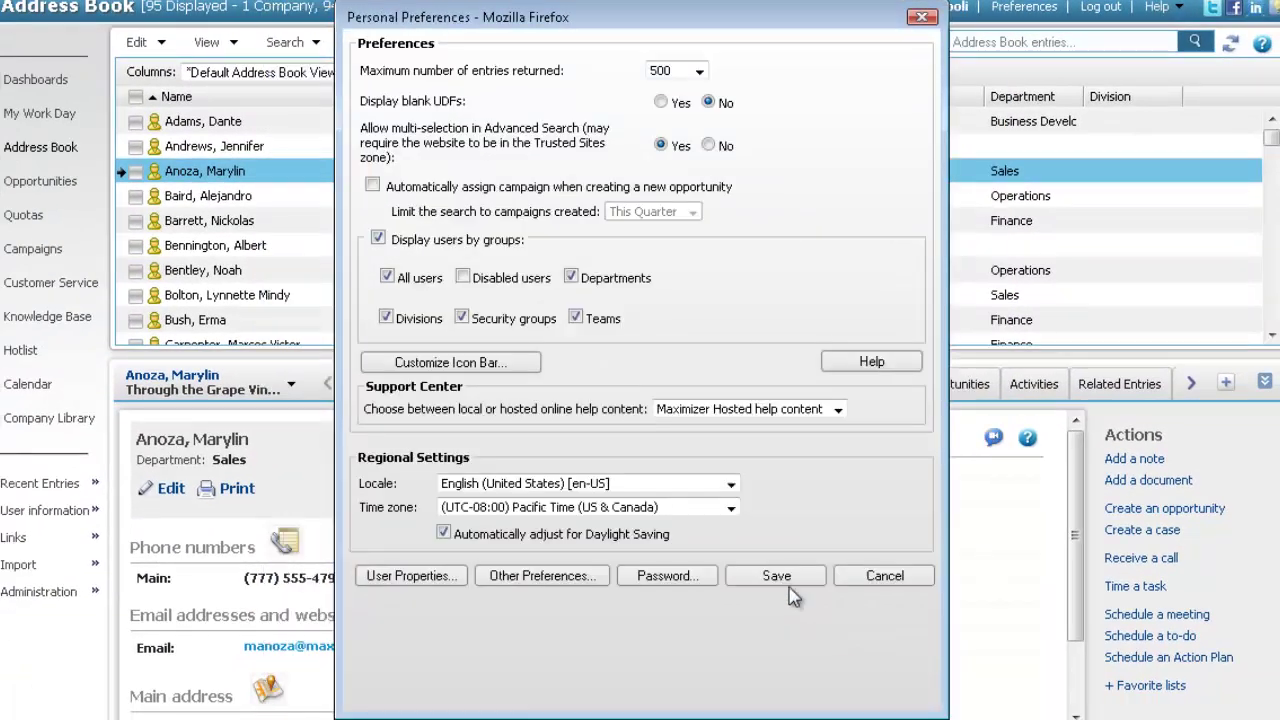
Save the Personal Preferences and close the dialog
{"action": "left_click", "coordinate": [776, 577]}
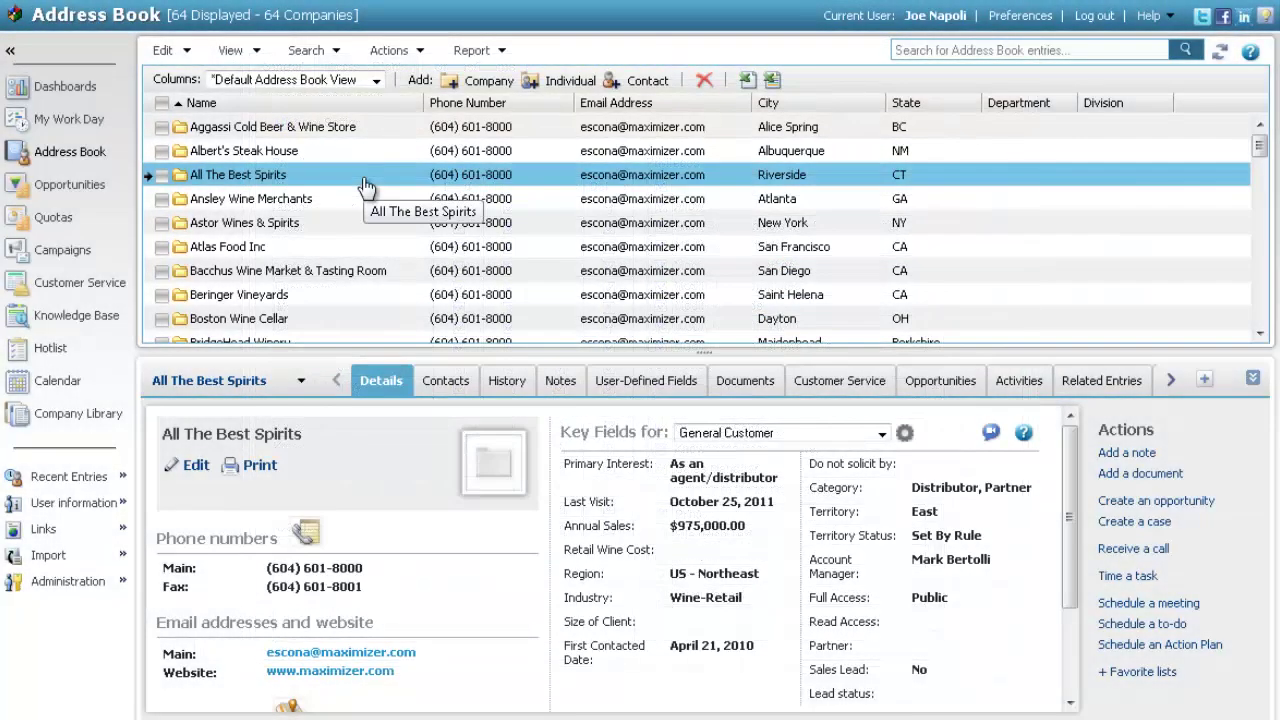
Write an email to All The Best Spirits, addressed to the current entry only
{"action": "left_click", "coordinate": [398, 52]}
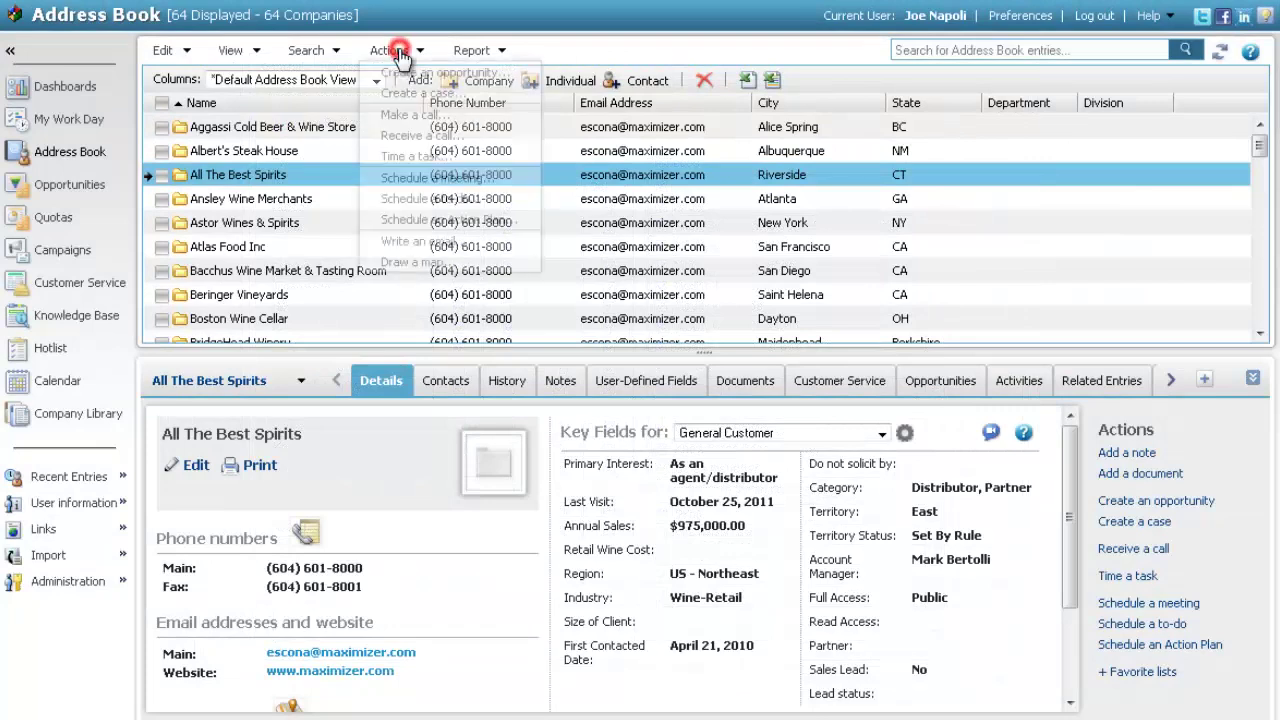
{"action": "left_click", "coordinate": [422, 243]}
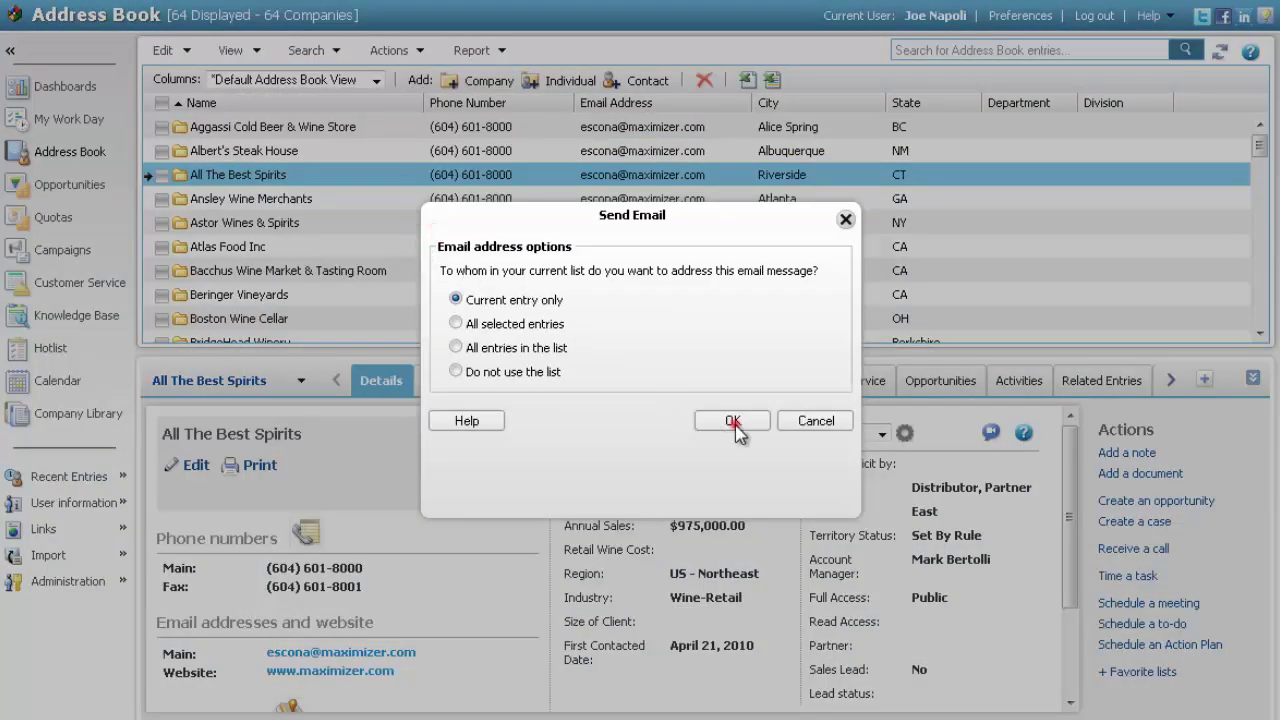
{"action": "left_click", "coordinate": [733, 422]}
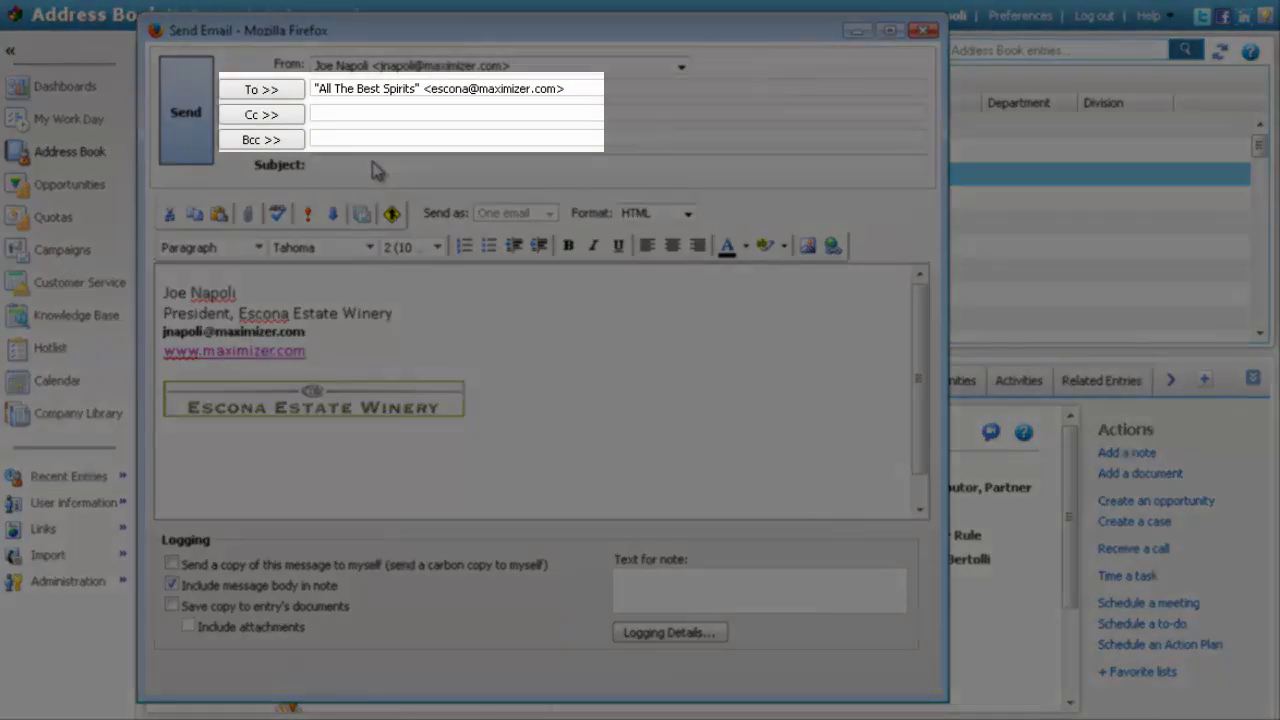
Enter the subject 'Escona Products' and delete the signature and logo from the body
{"action": "left_click", "coordinate": [375, 168]}
{"action": "type", "text": "Es"}
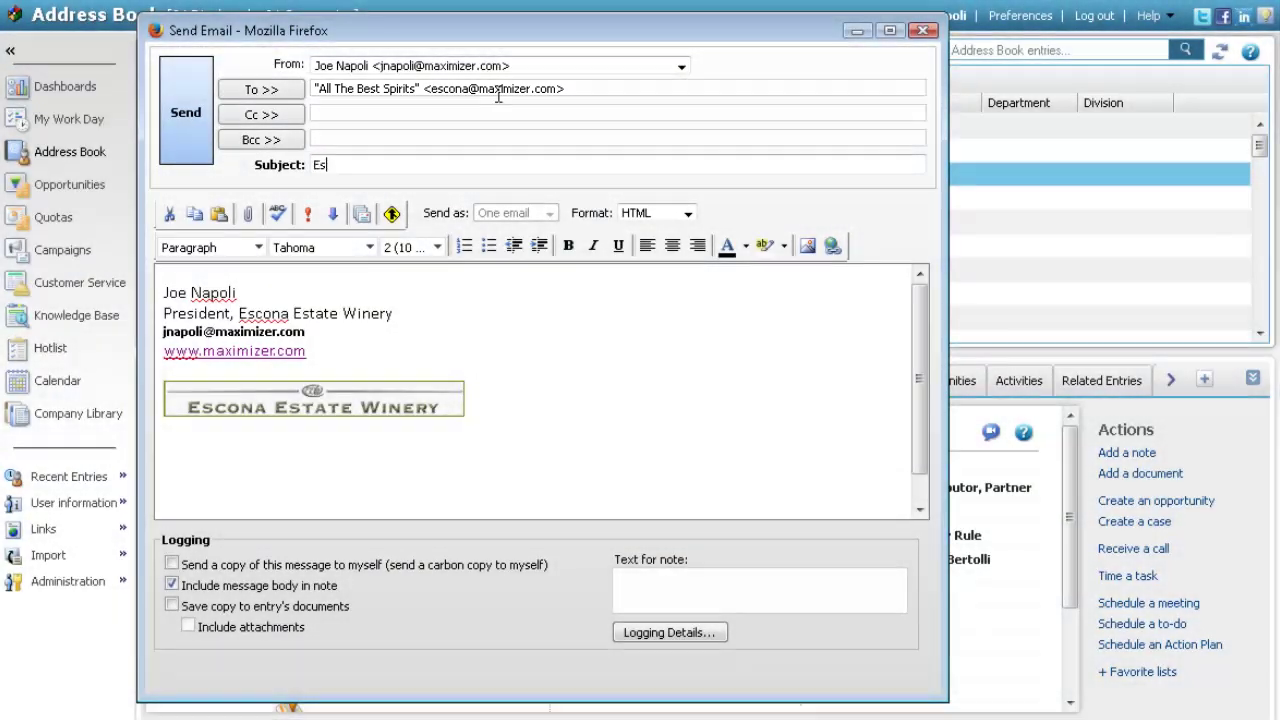
{"action": "type", "text": "cona Products"}
{"action": "left_click_drag", "start_coordinate": [164, 290], "coordinate": [488, 490]}
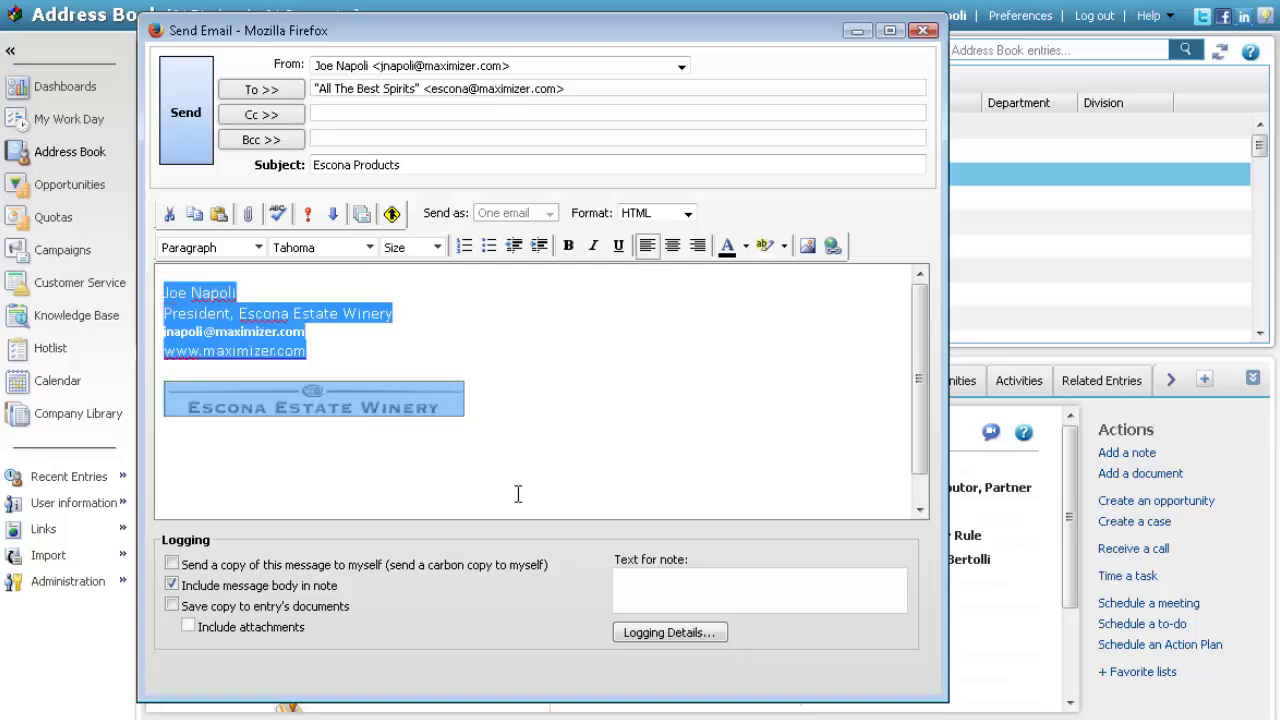
{"action": "key", "text": "Delete"}
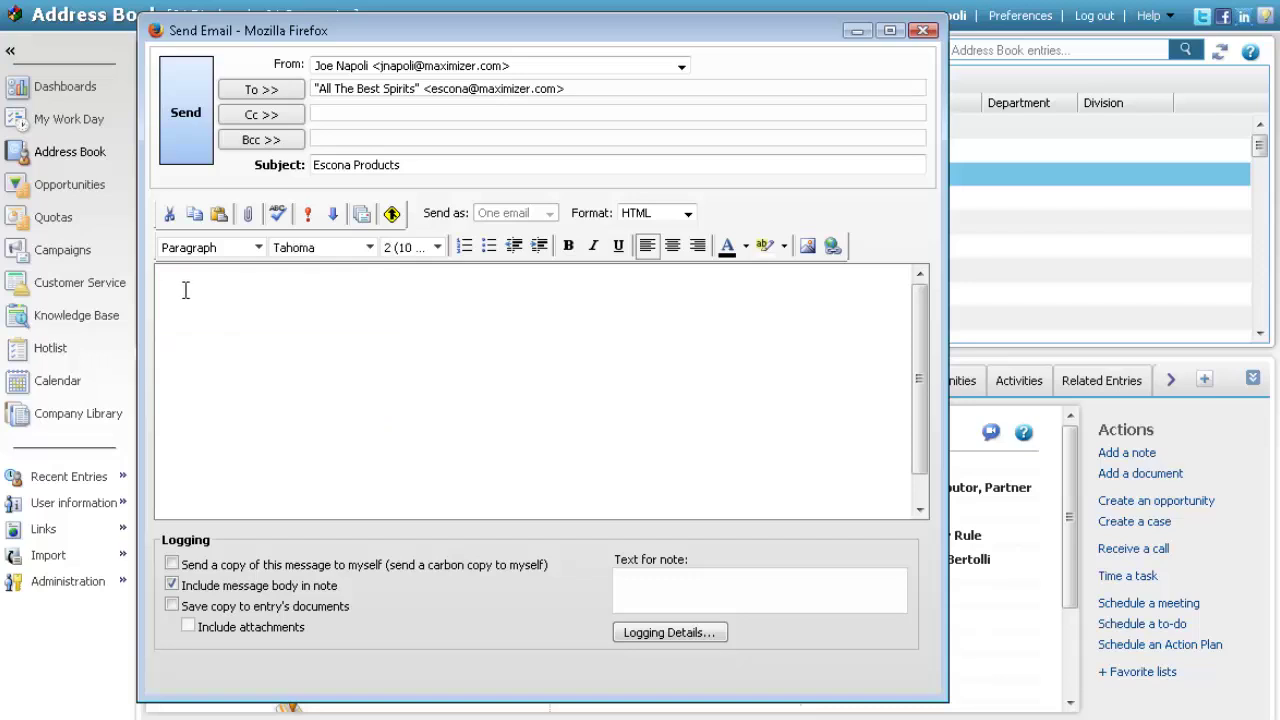
Insert [First Name] [Last Name] merge fields, then begin the thank-you note about Escona Wines
{"action": "left_click", "coordinate": [391, 213]}
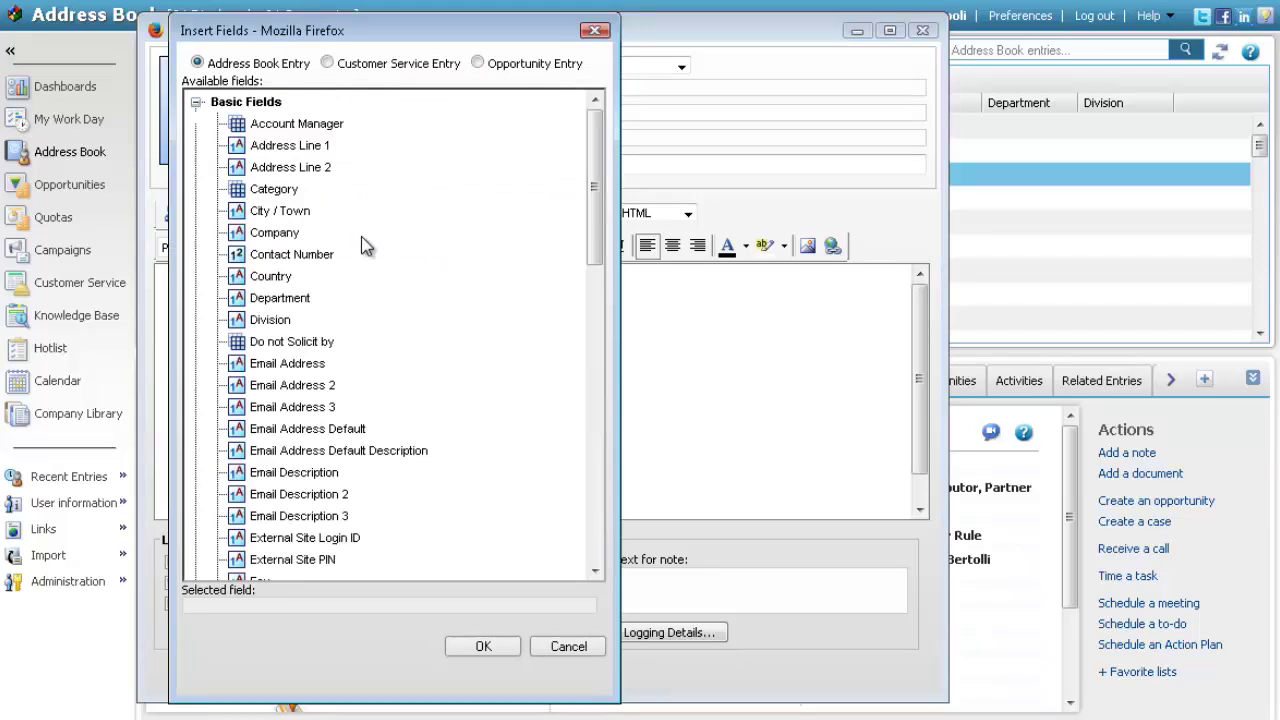
{"action": "scroll", "coordinate": [537, 325], "scroll_direction": "down", "scroll_amount": 1}
{"action": "left_click", "coordinate": [272, 526]}
{"action": "left_click", "coordinate": [510, 650]}
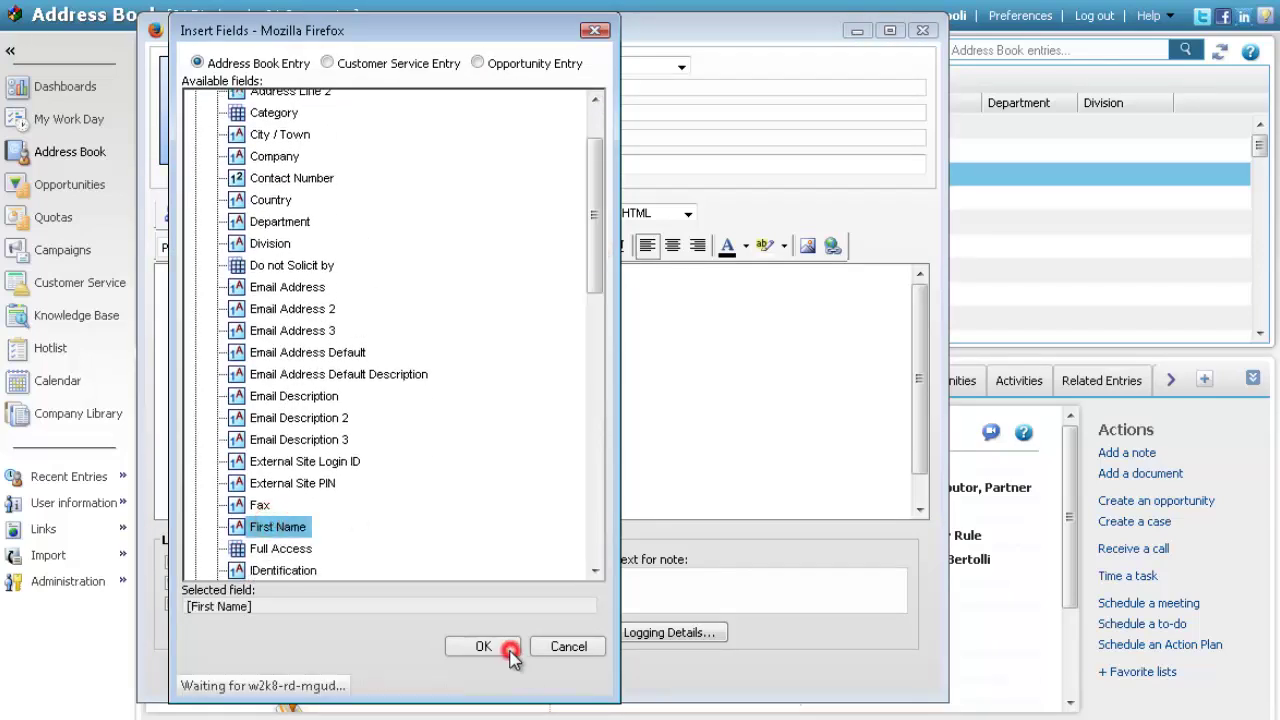
{"action": "left_click", "coordinate": [396, 210]}
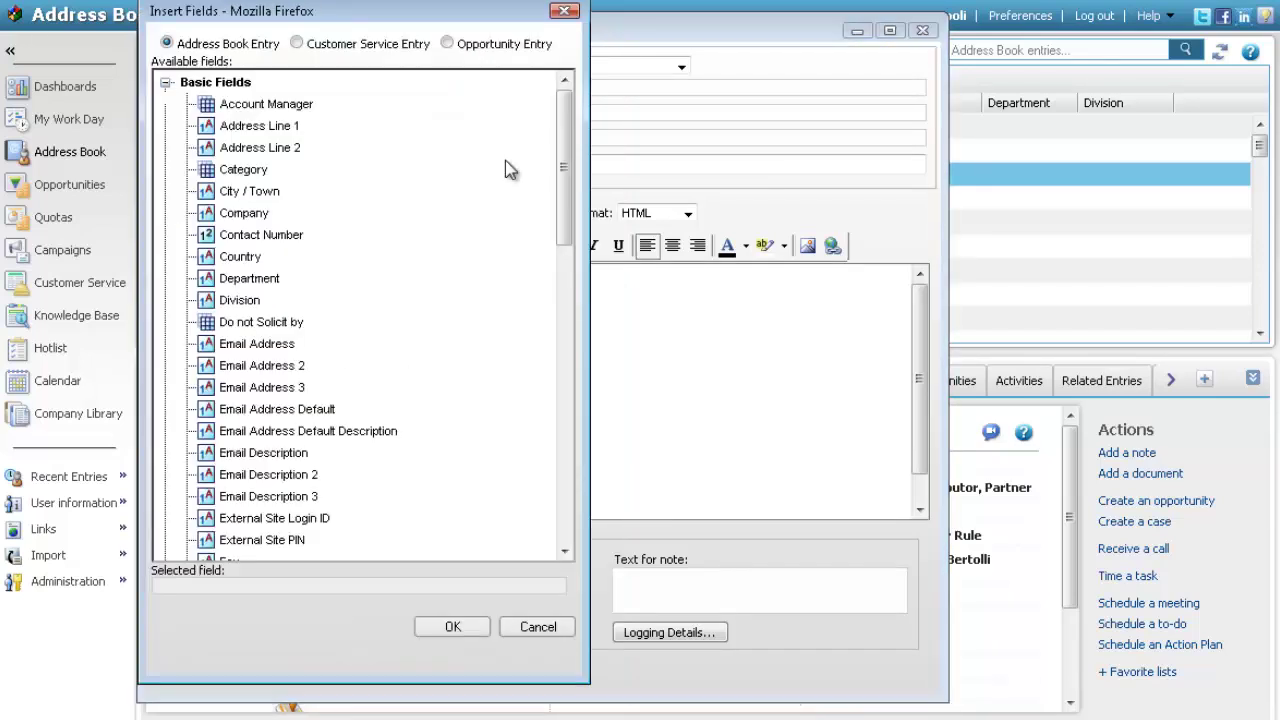
{"action": "left_click_drag", "start_coordinate": [564, 125], "coordinate": [561, 212]}
{"action": "left_click", "coordinate": [246, 413]}
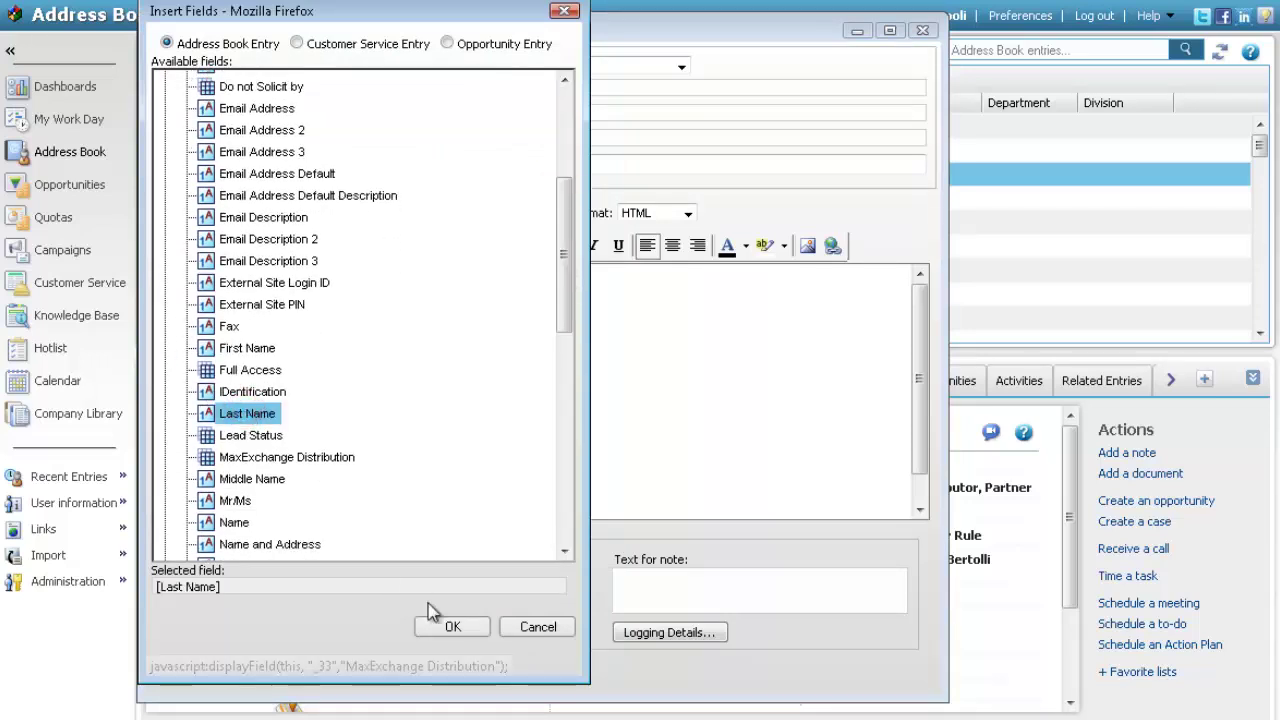
{"action": "left_click", "coordinate": [450, 626]}
{"action": "key", "text": "Return"}
{"action": "type", "text": "Thank you for your"}
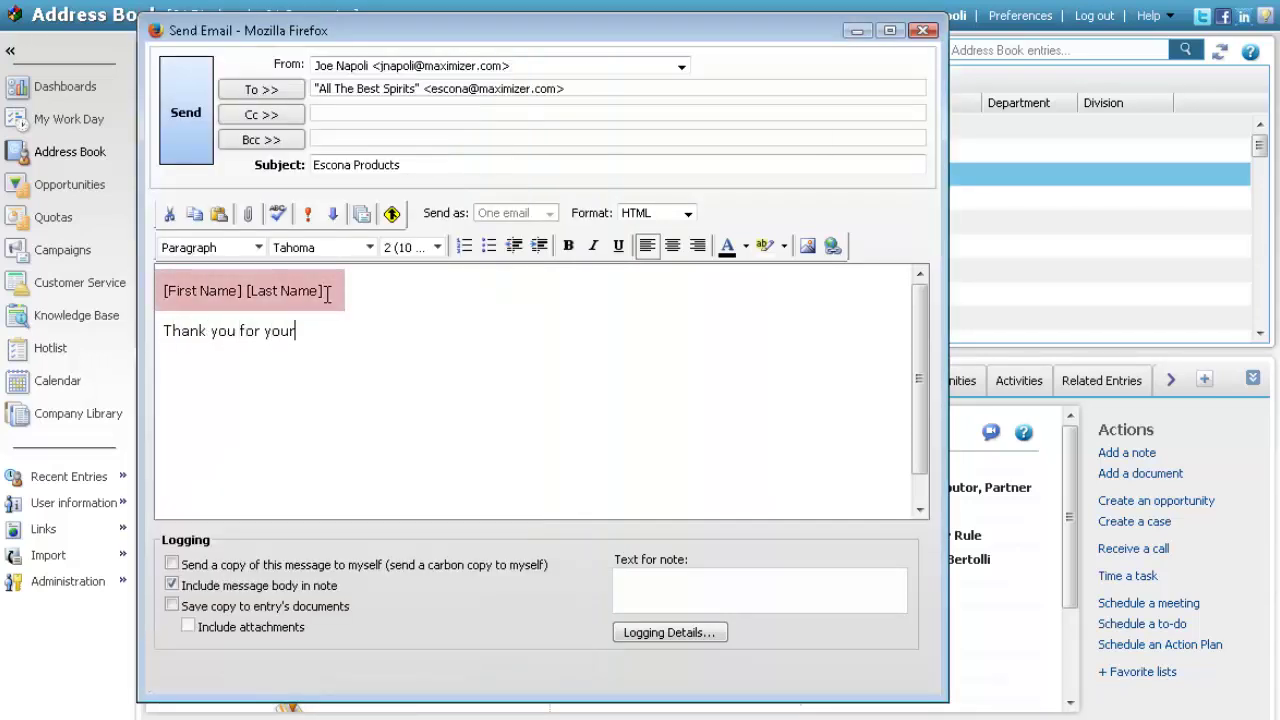
{"action": "type", "text": " interest in Escona Wines."}
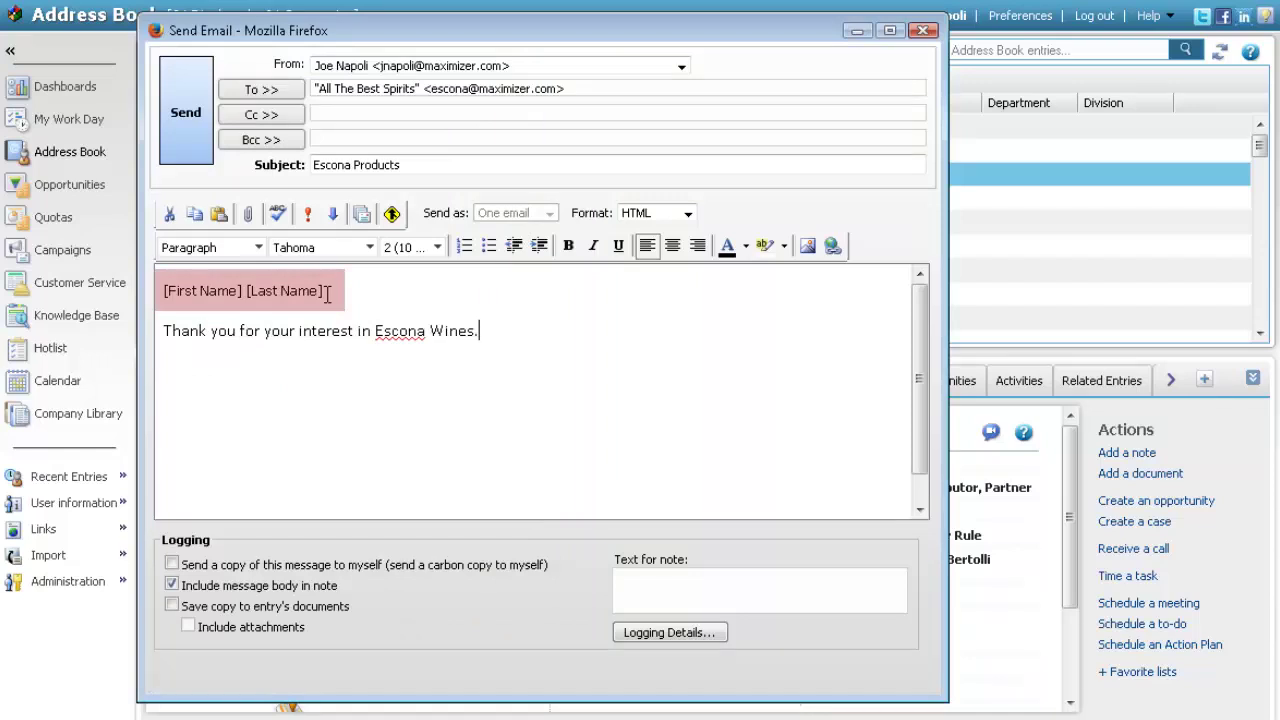
{"action": "type", "text": " Here's an up-t-"}
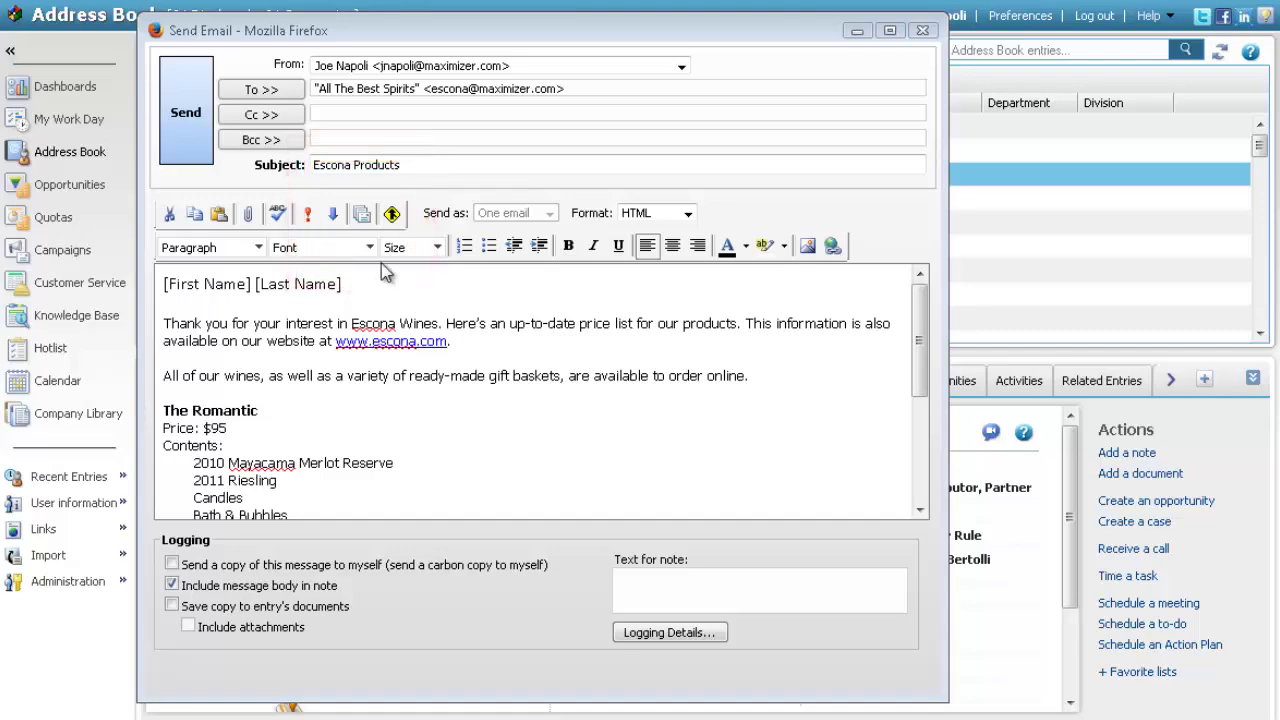
Save template 'Escona Products', described 'Overview of our products to send to new customers', with Public read access
{"action": "left_click", "coordinate": [362, 213]}
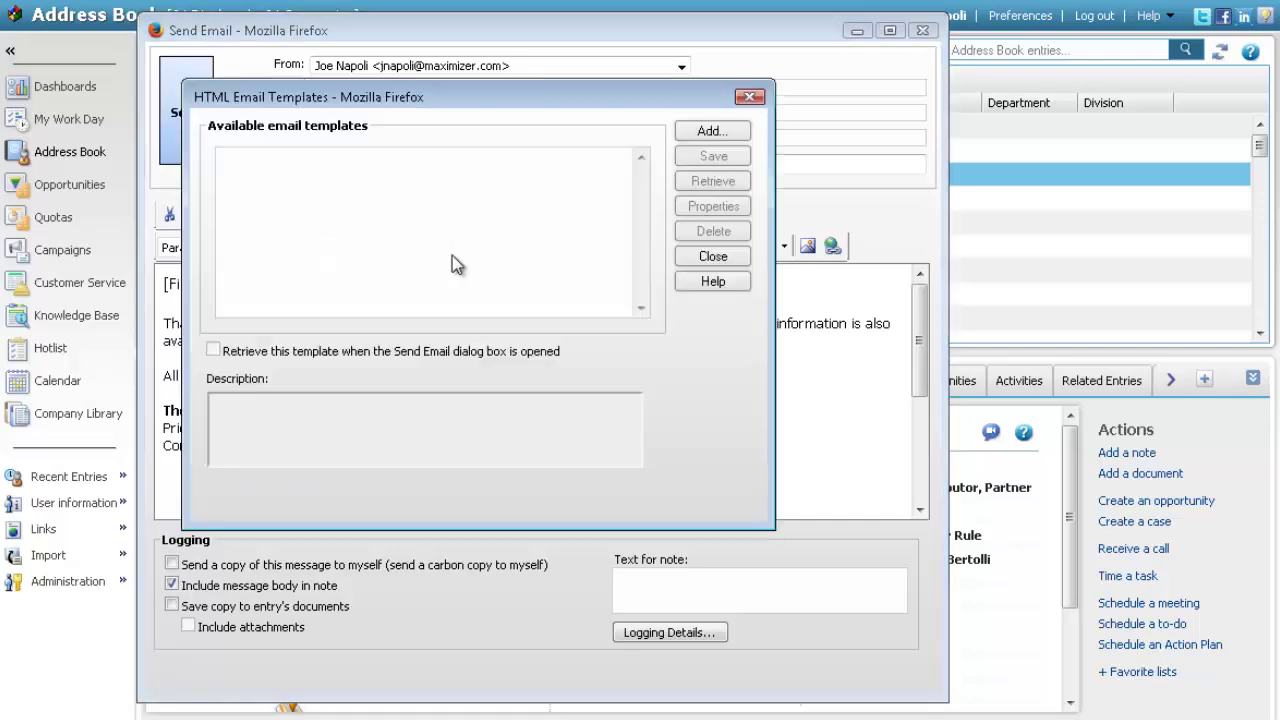
{"action": "left_click", "coordinate": [710, 132]}
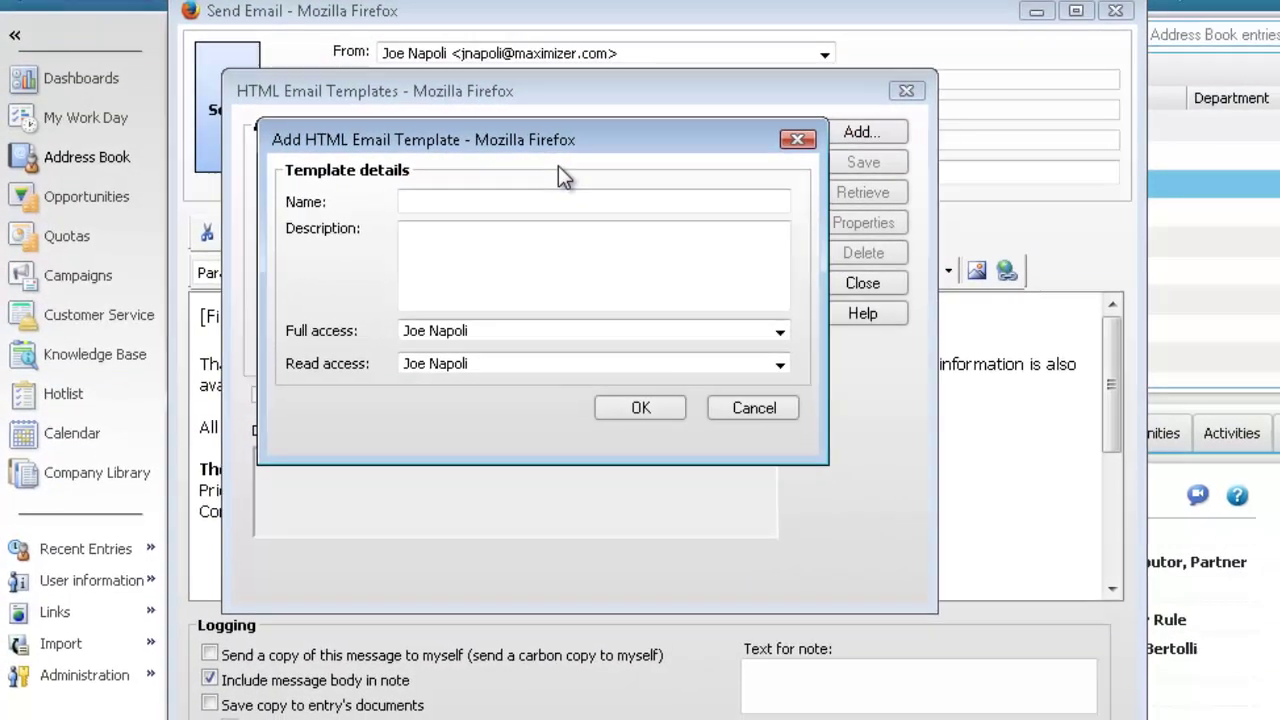
{"action": "type", "text": "Escona Products"}
{"action": "left_click", "coordinate": [460, 235]}
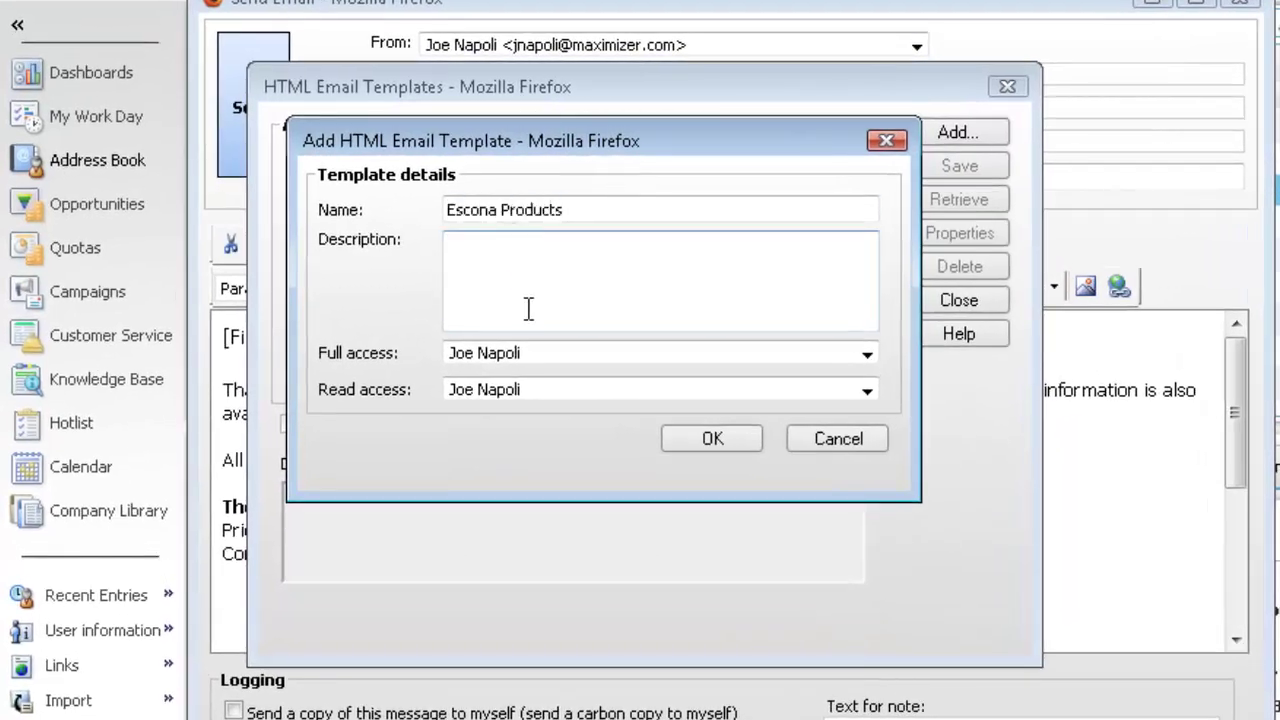
{"action": "type", "text": "Overview of our products to "}
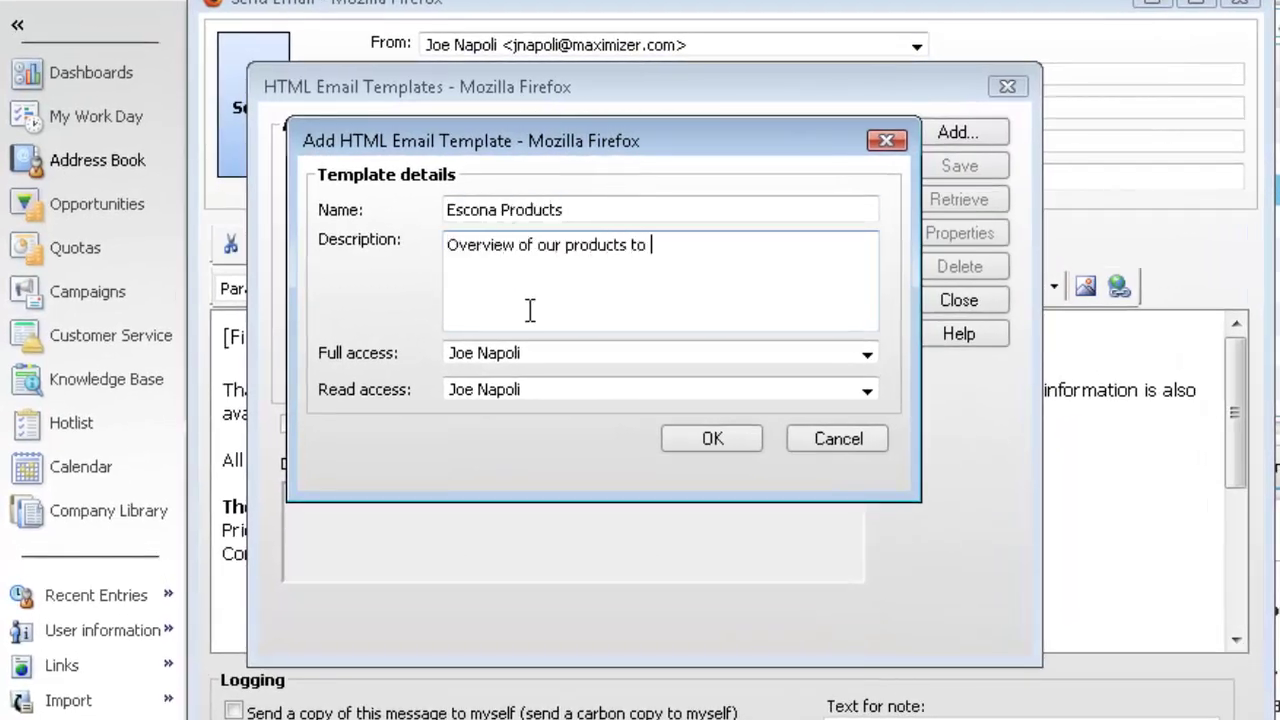
{"action": "type", "text": "send to new customers"}
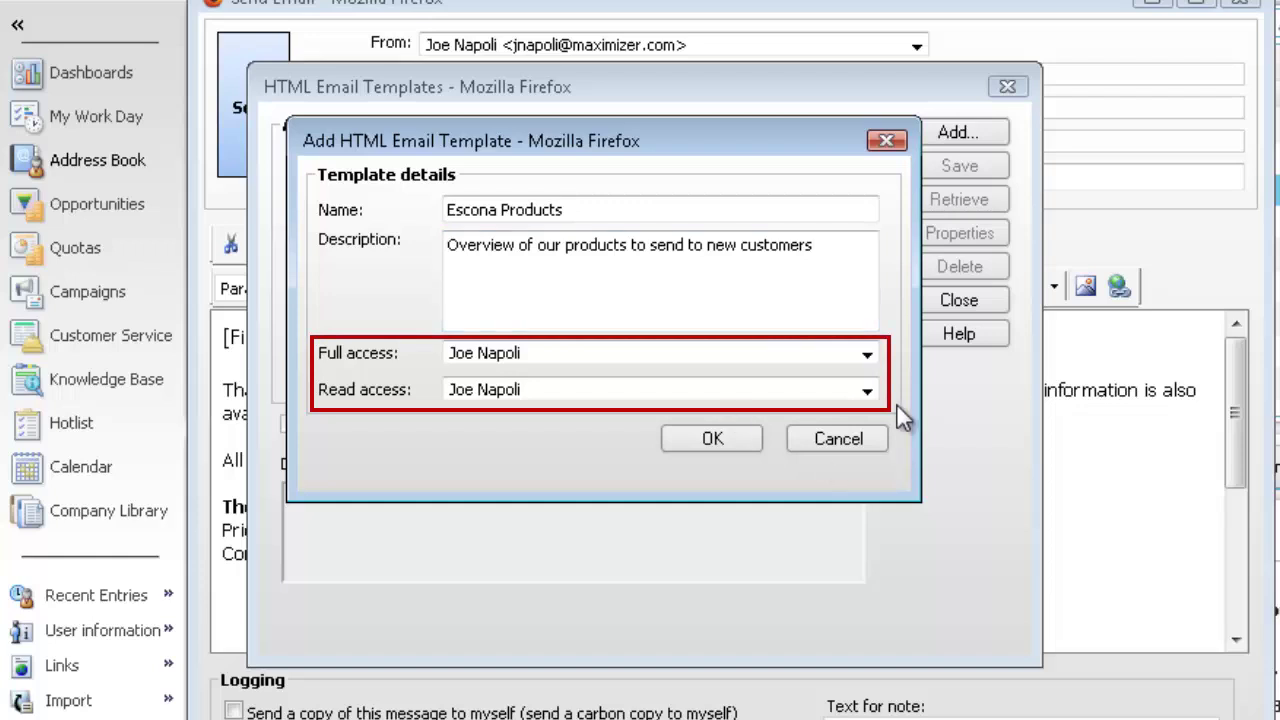
{"action": "left_click", "coordinate": [866, 390]}
{"action": "left_click", "coordinate": [493, 414]}
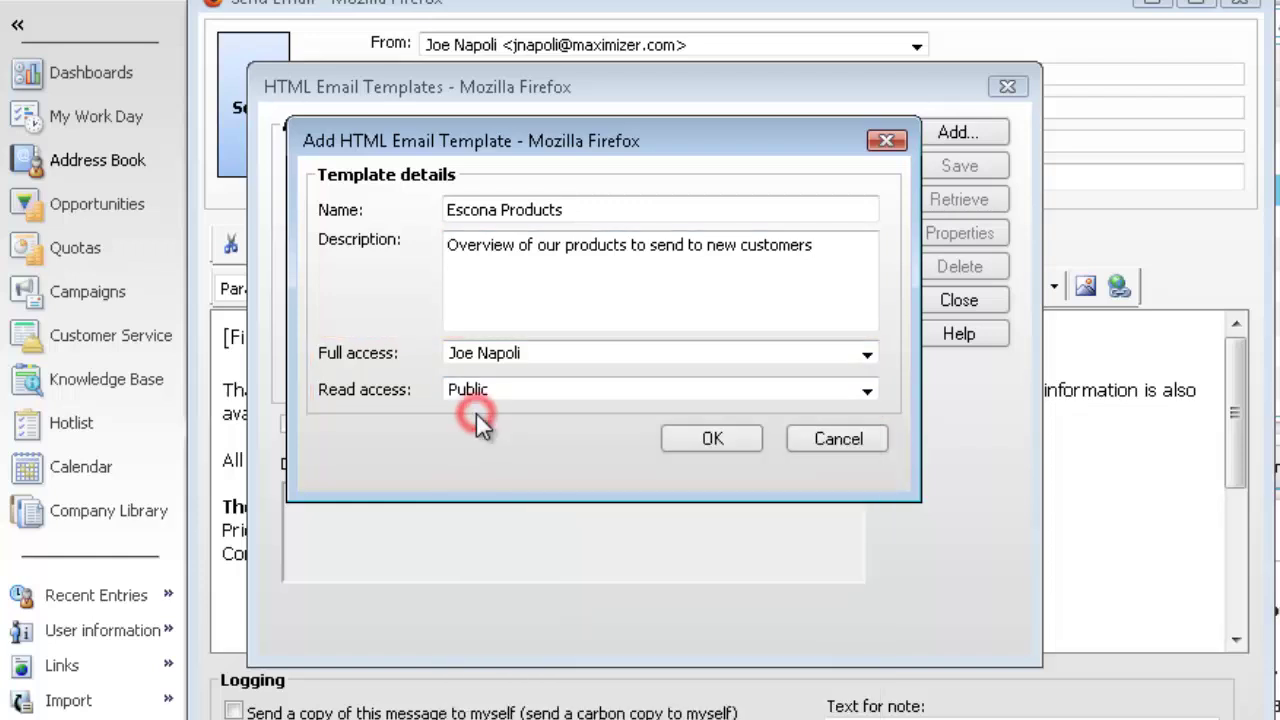
{"action": "left_click", "coordinate": [720, 440]}
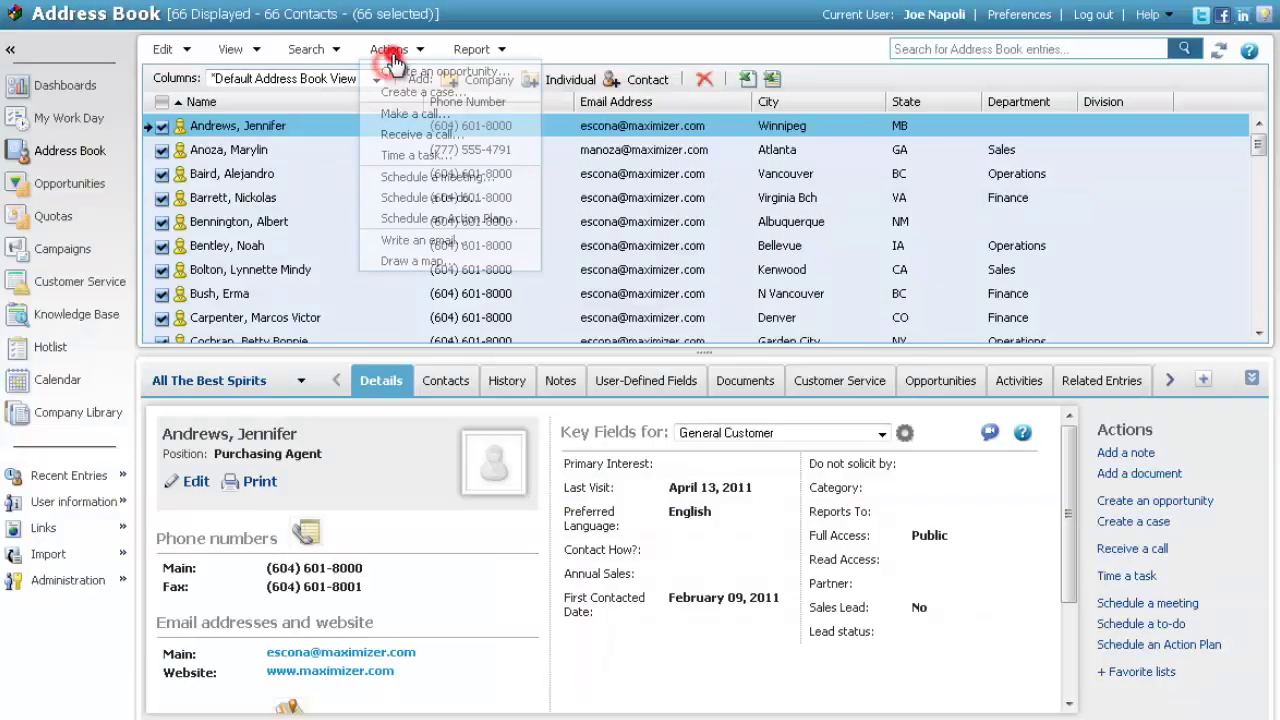
Start a new email addressed to all entries in the address book list
{"action": "left_click", "coordinate": [420, 242]}
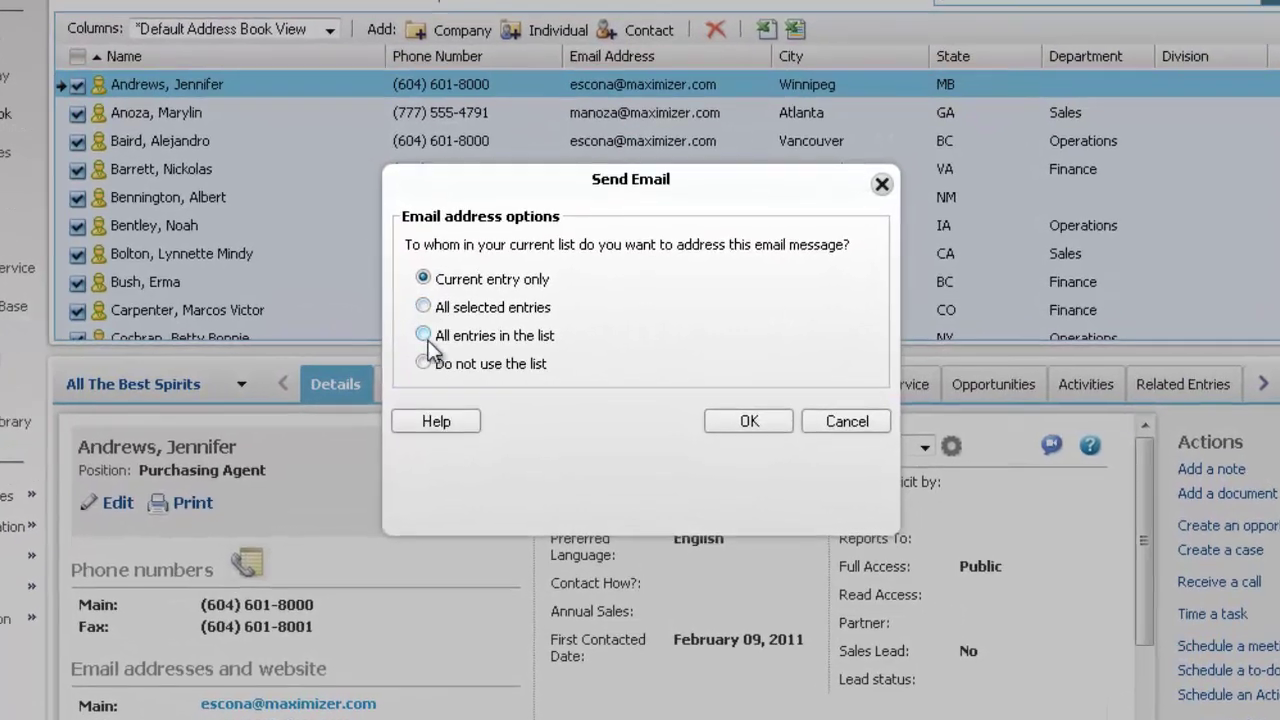
{"action": "left_click", "coordinate": [424, 336]}
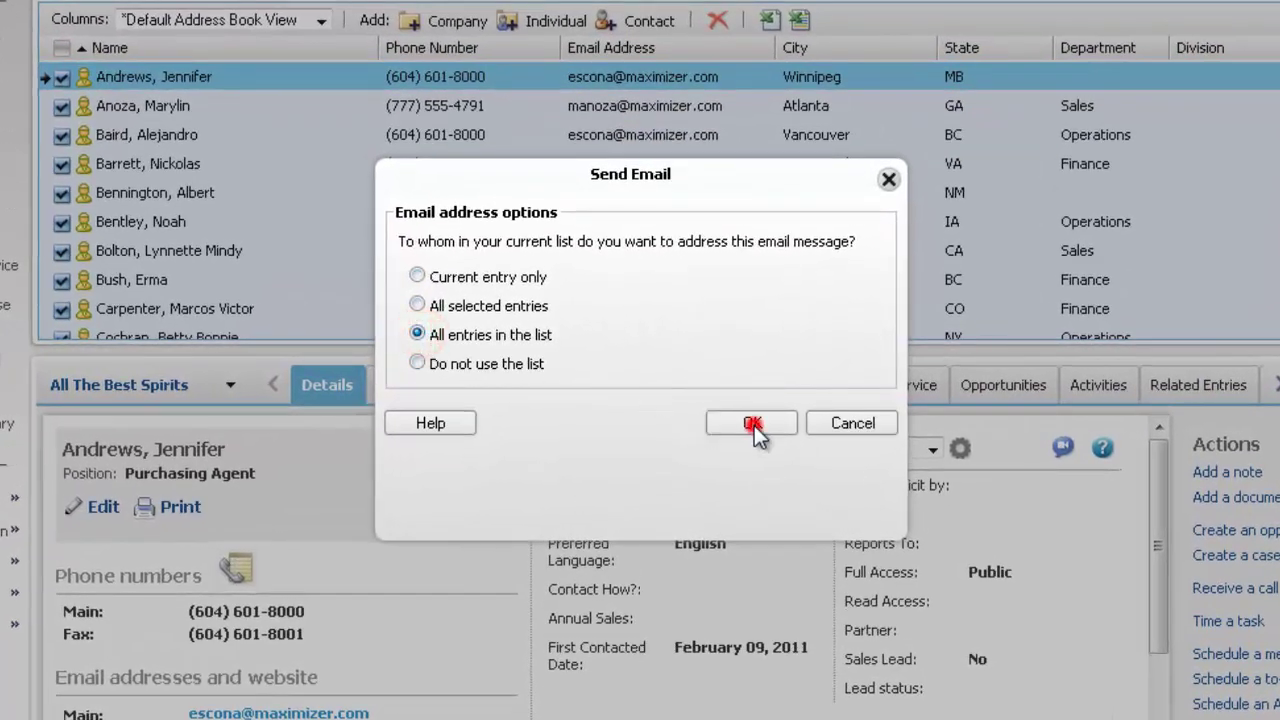
{"action": "left_click", "coordinate": [754, 425]}
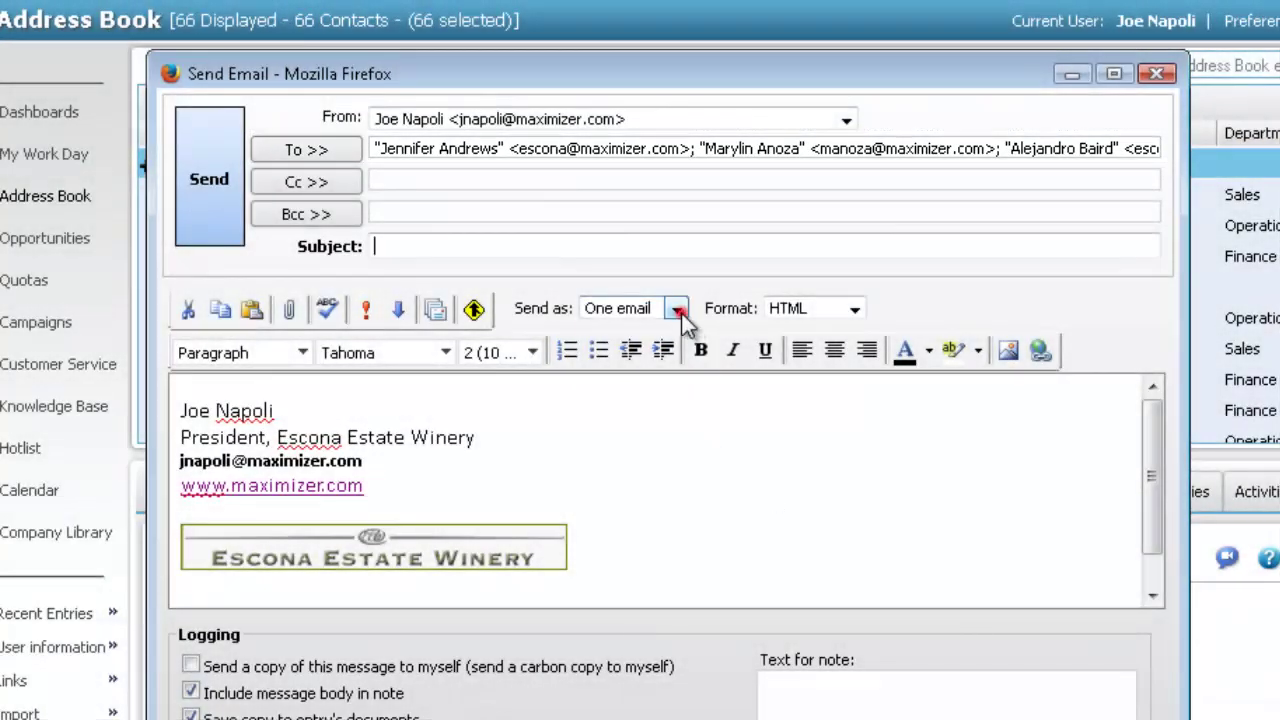
Set the email's Send as option to Separately so each contact gets their own message
{"action": "left_click", "coordinate": [681, 311]}
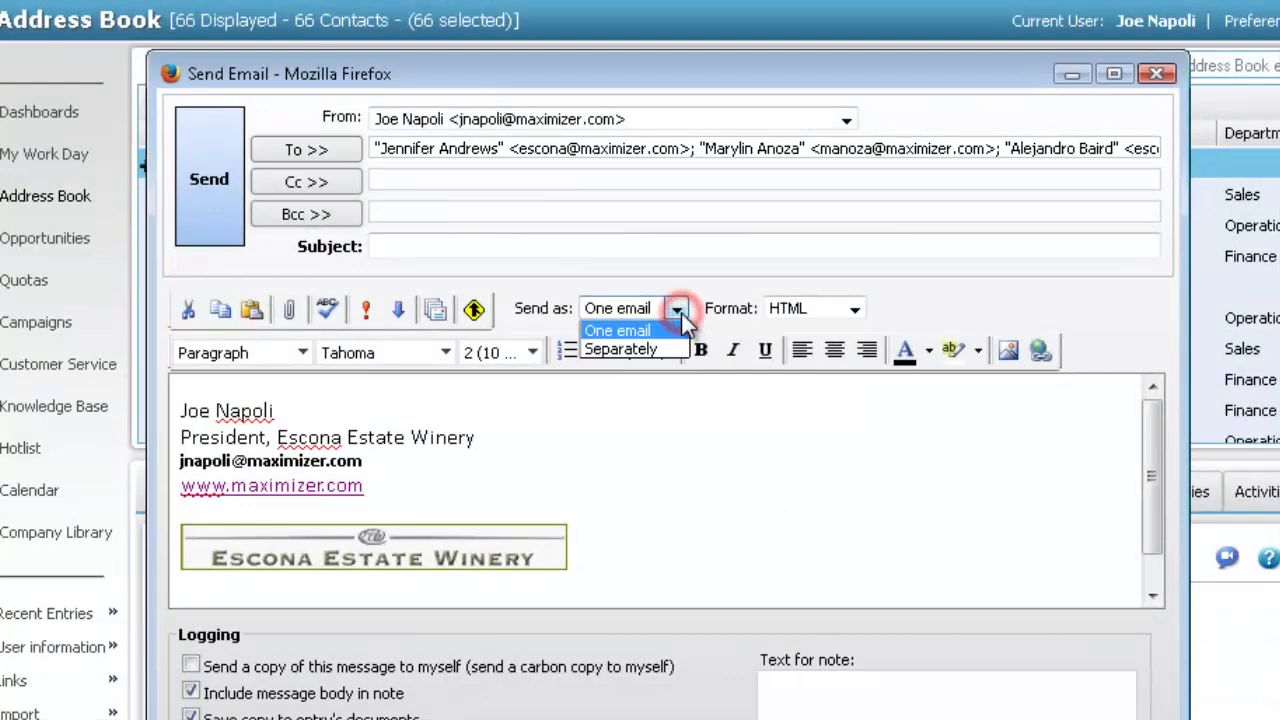
{"action": "left_click", "coordinate": [645, 349]}
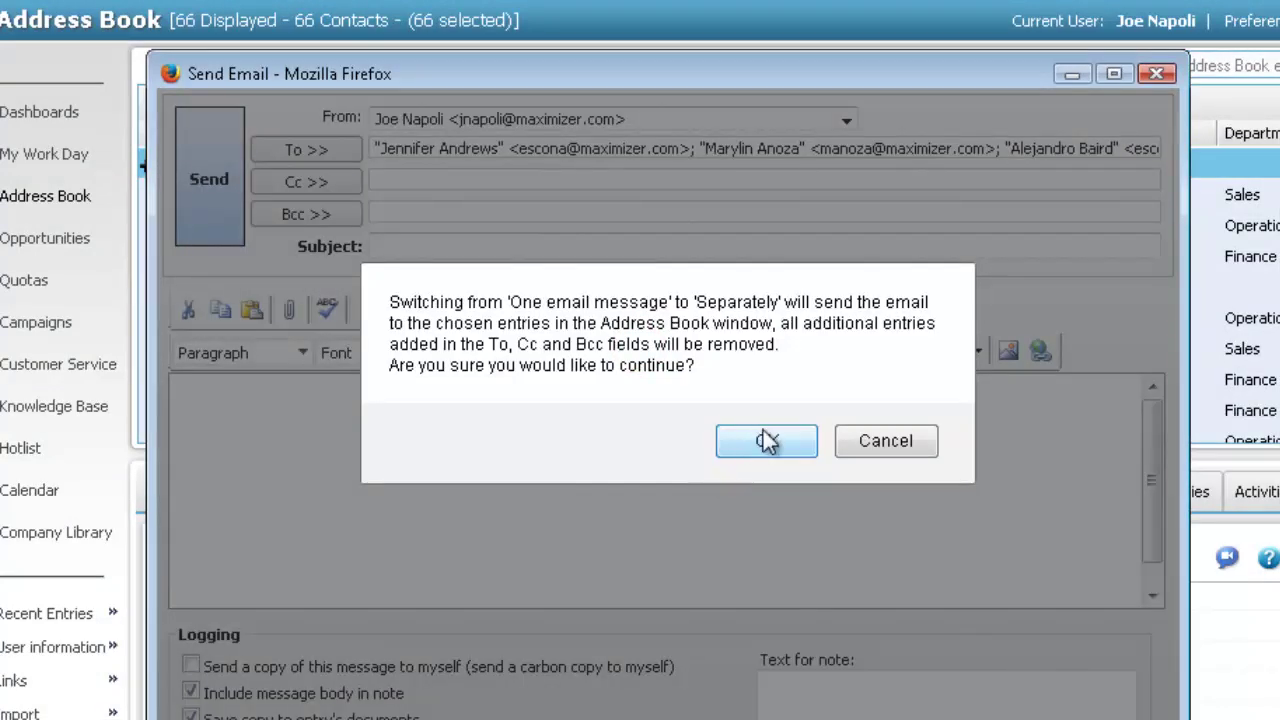
{"action": "left_click", "coordinate": [767, 440]}
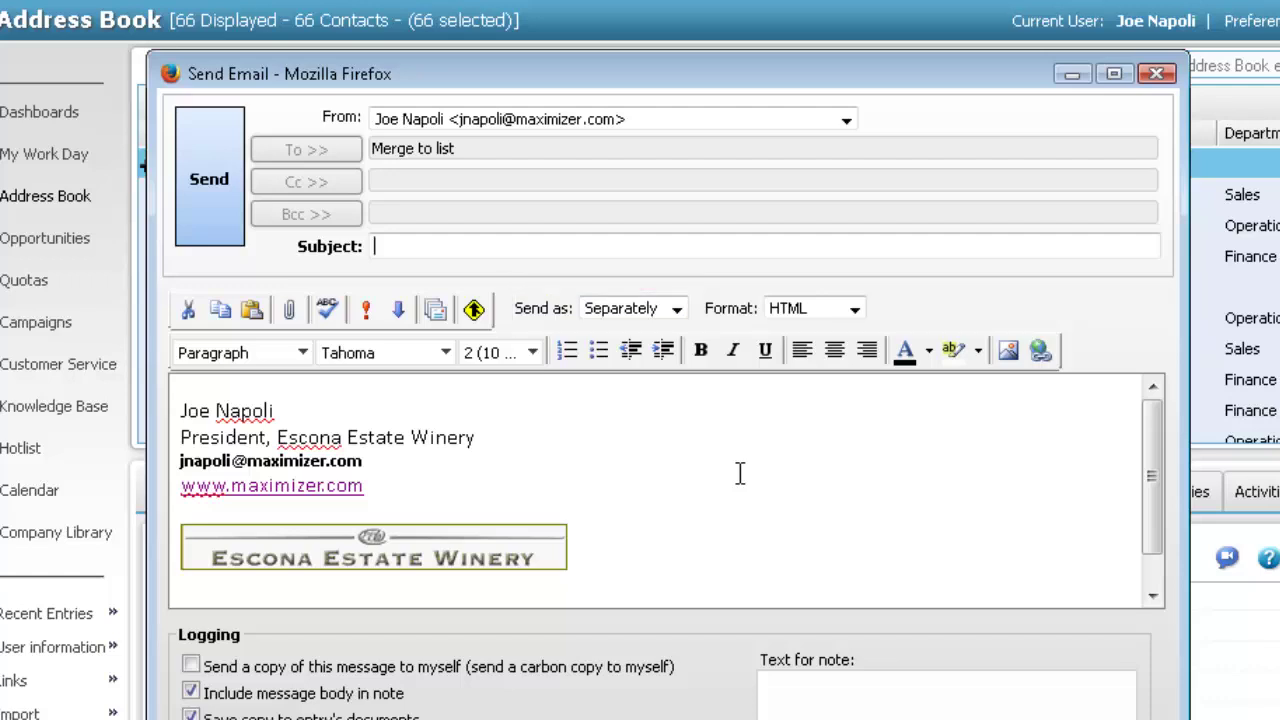
Load the Escona Products template into the email and send it to all 66 contacts
{"action": "left_click", "coordinate": [437, 311]}
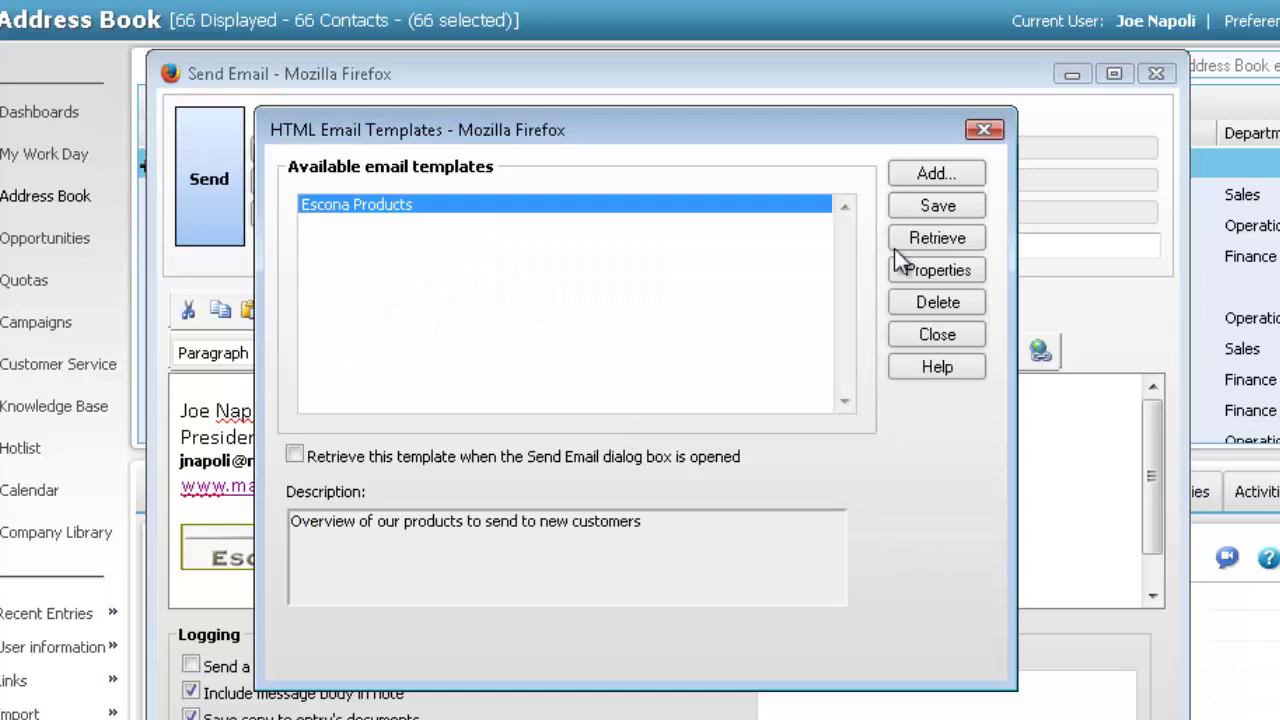
{"action": "left_click", "coordinate": [925, 238]}
{"action": "left_click", "coordinate": [656, 415]}
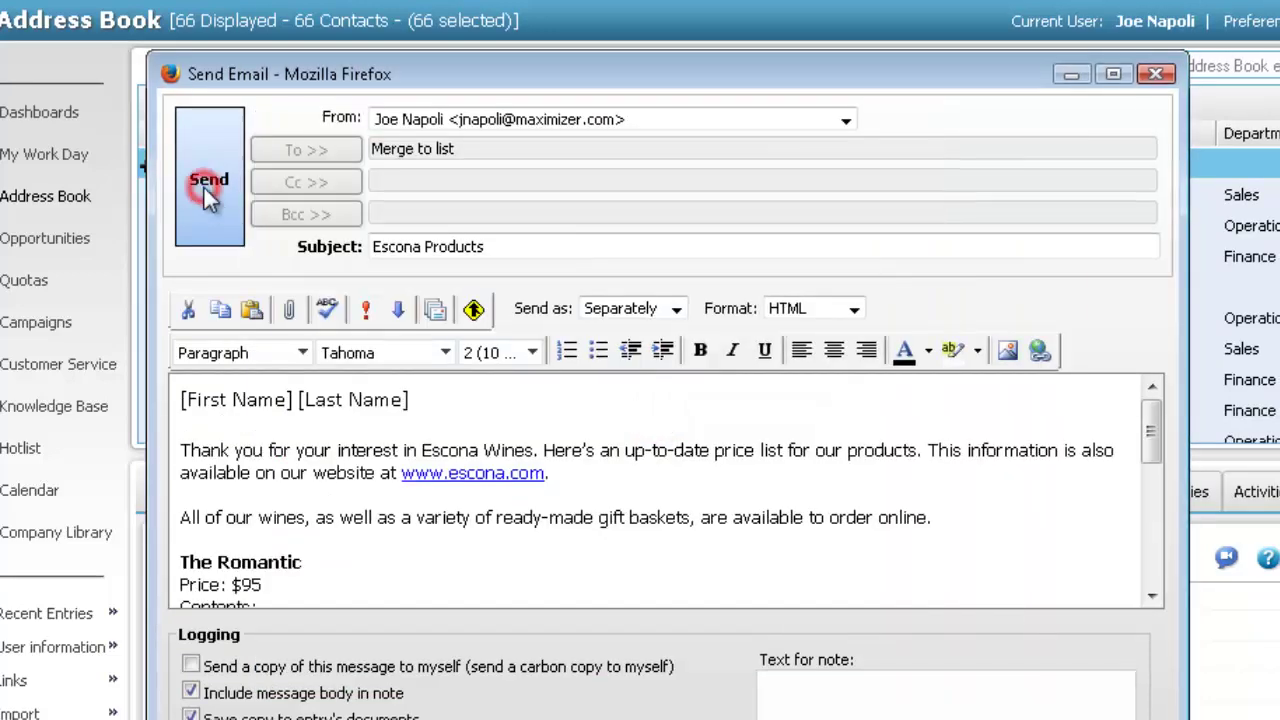
{"action": "left_click", "coordinate": [203, 188]}
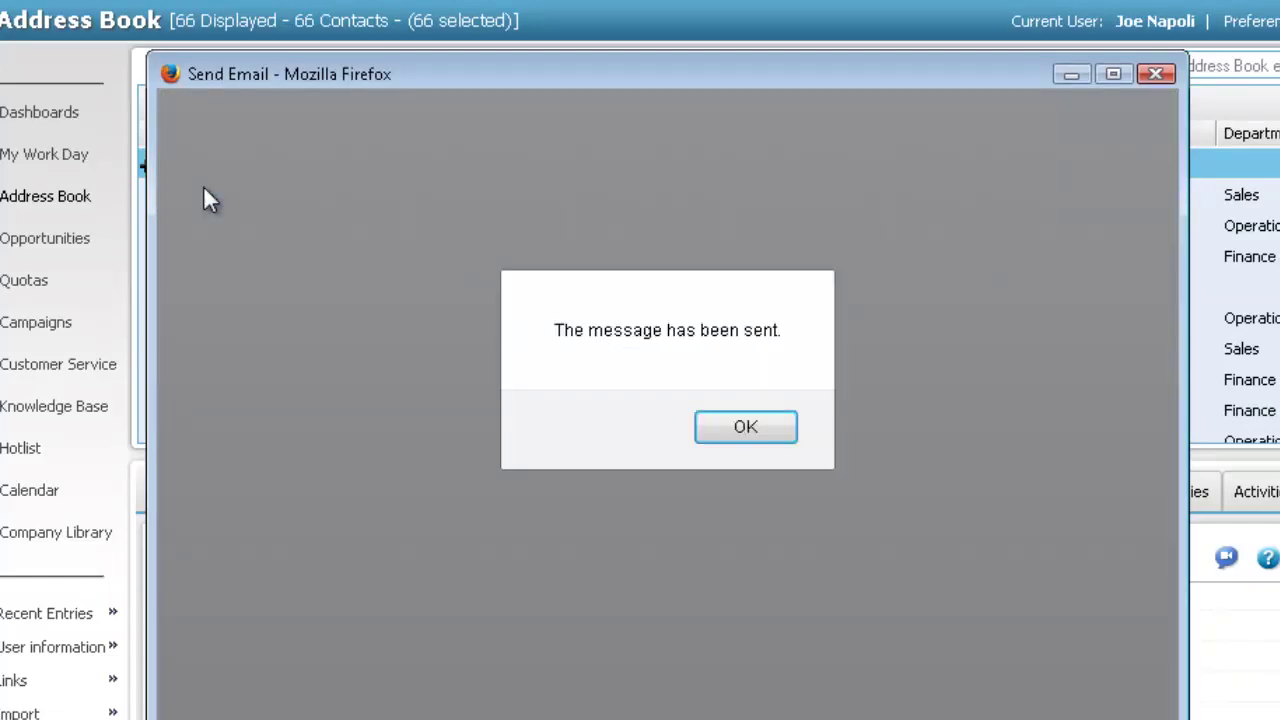
{"action": "left_click", "coordinate": [734, 426]}
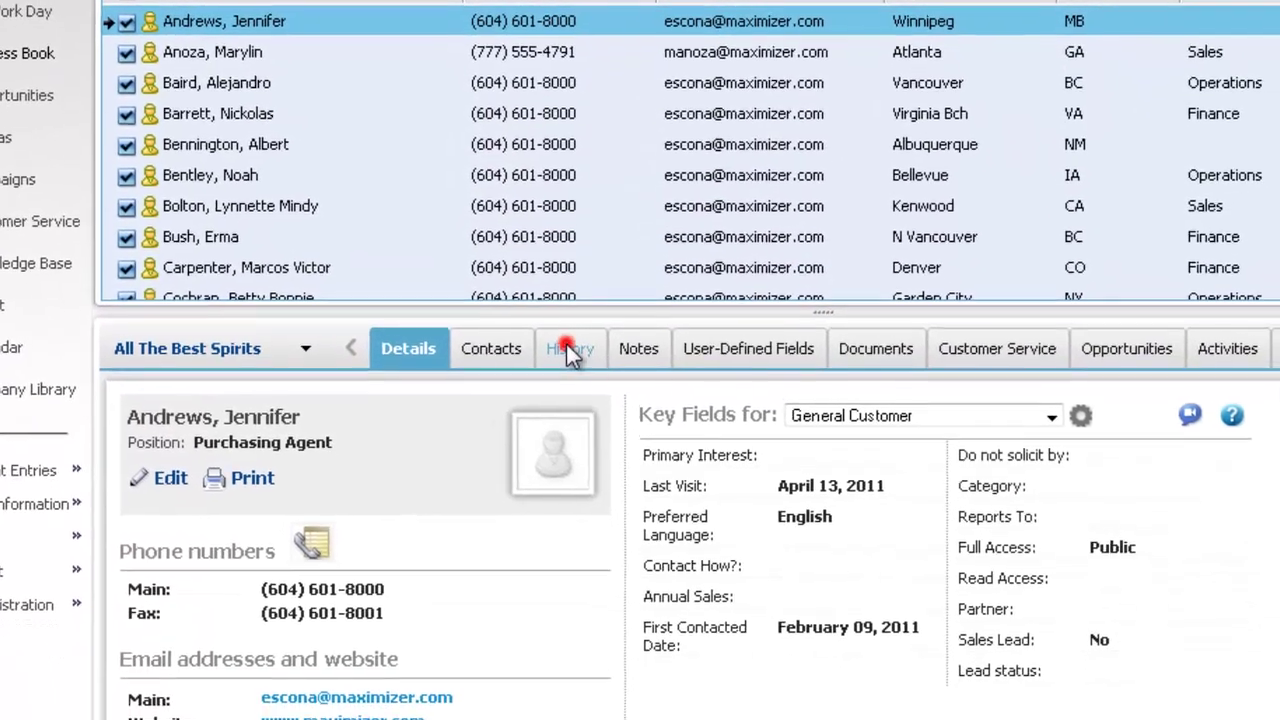
Show All The Best Spirits' History and expand the sent Escona Products email's full body
{"action": "left_click", "coordinate": [606, 491]}
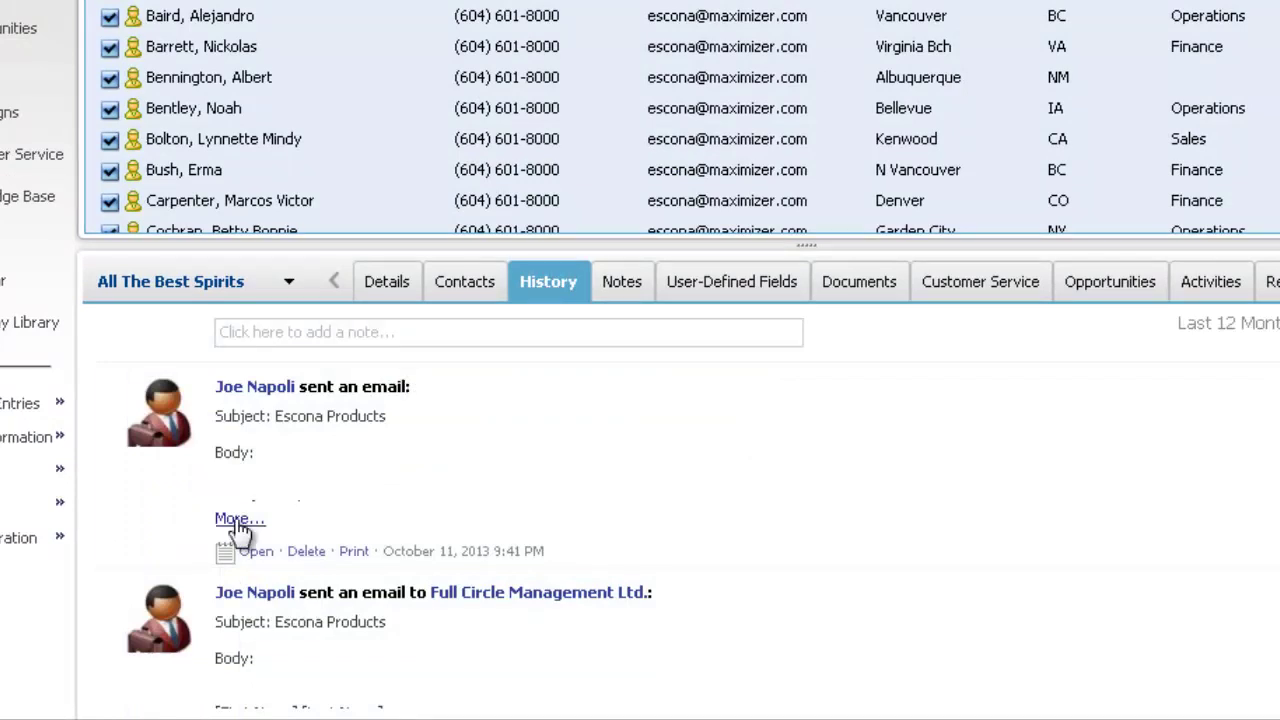
{"action": "left_click", "coordinate": [236, 518]}
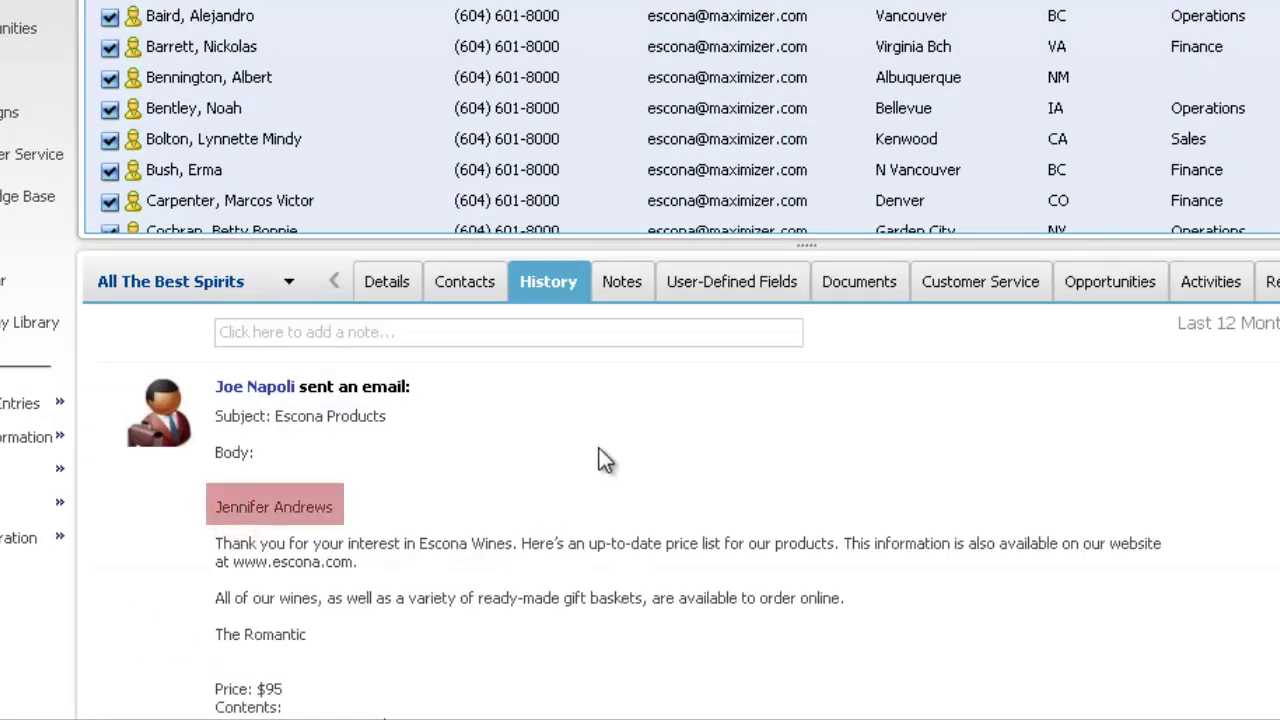